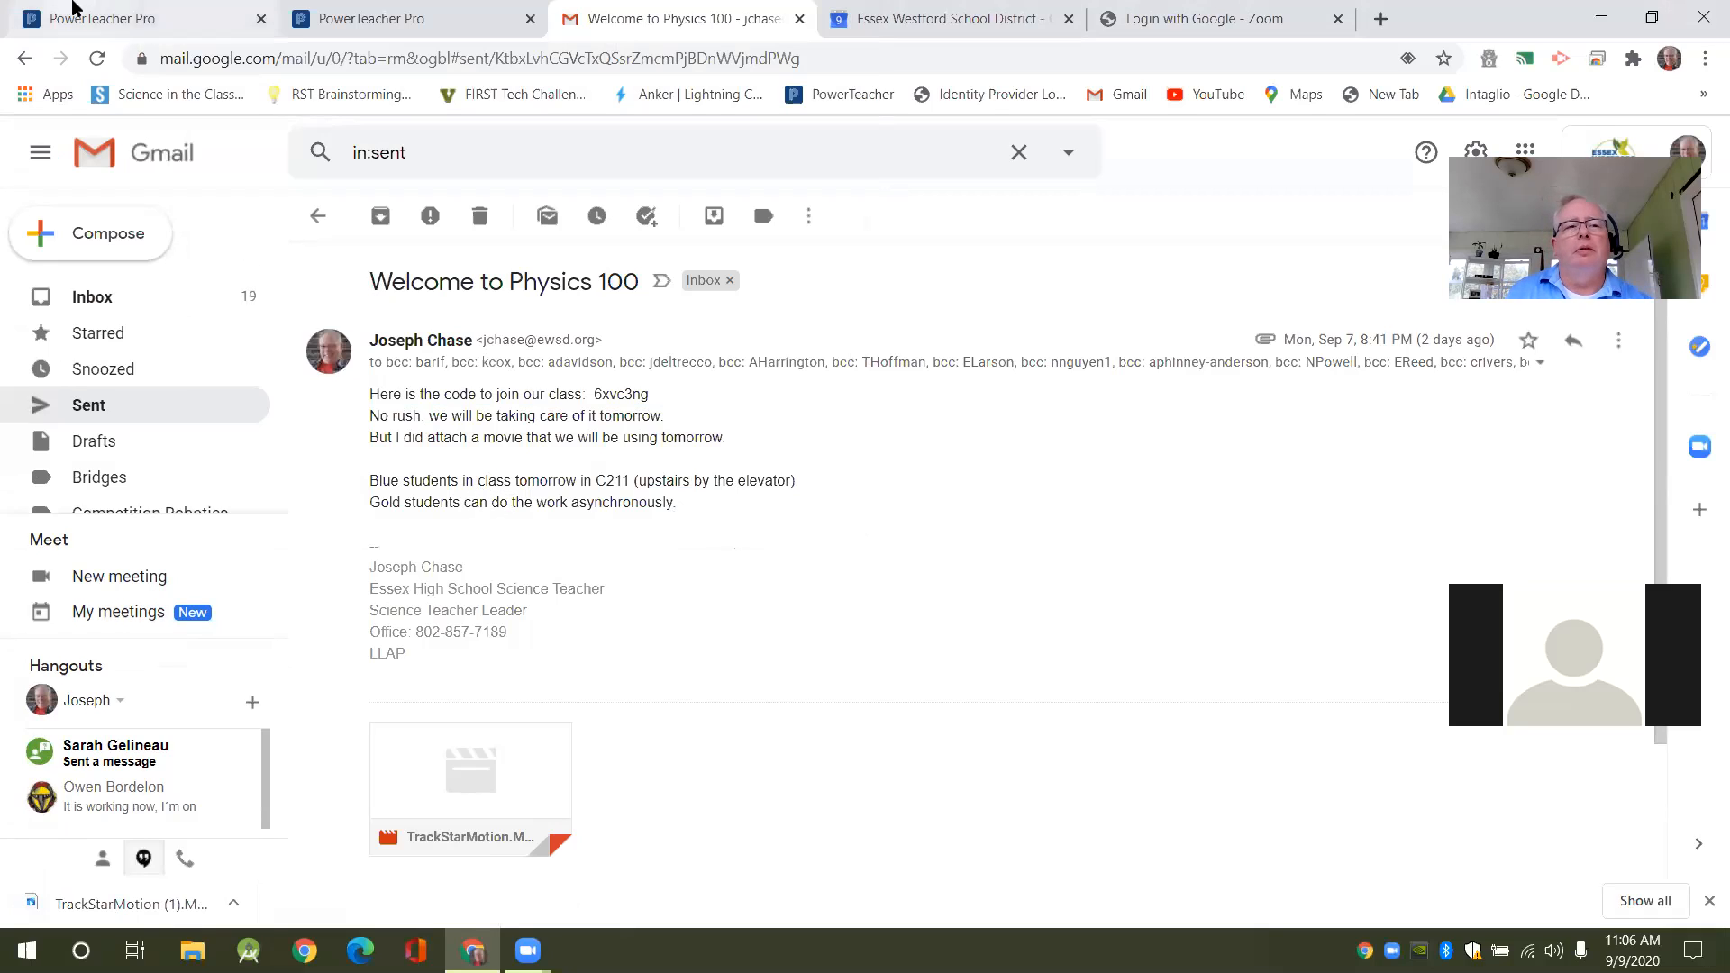
# Open the 4th Block Physics 100 Mechanics class in Google Classroom.
pyautogui.click(335, 20)
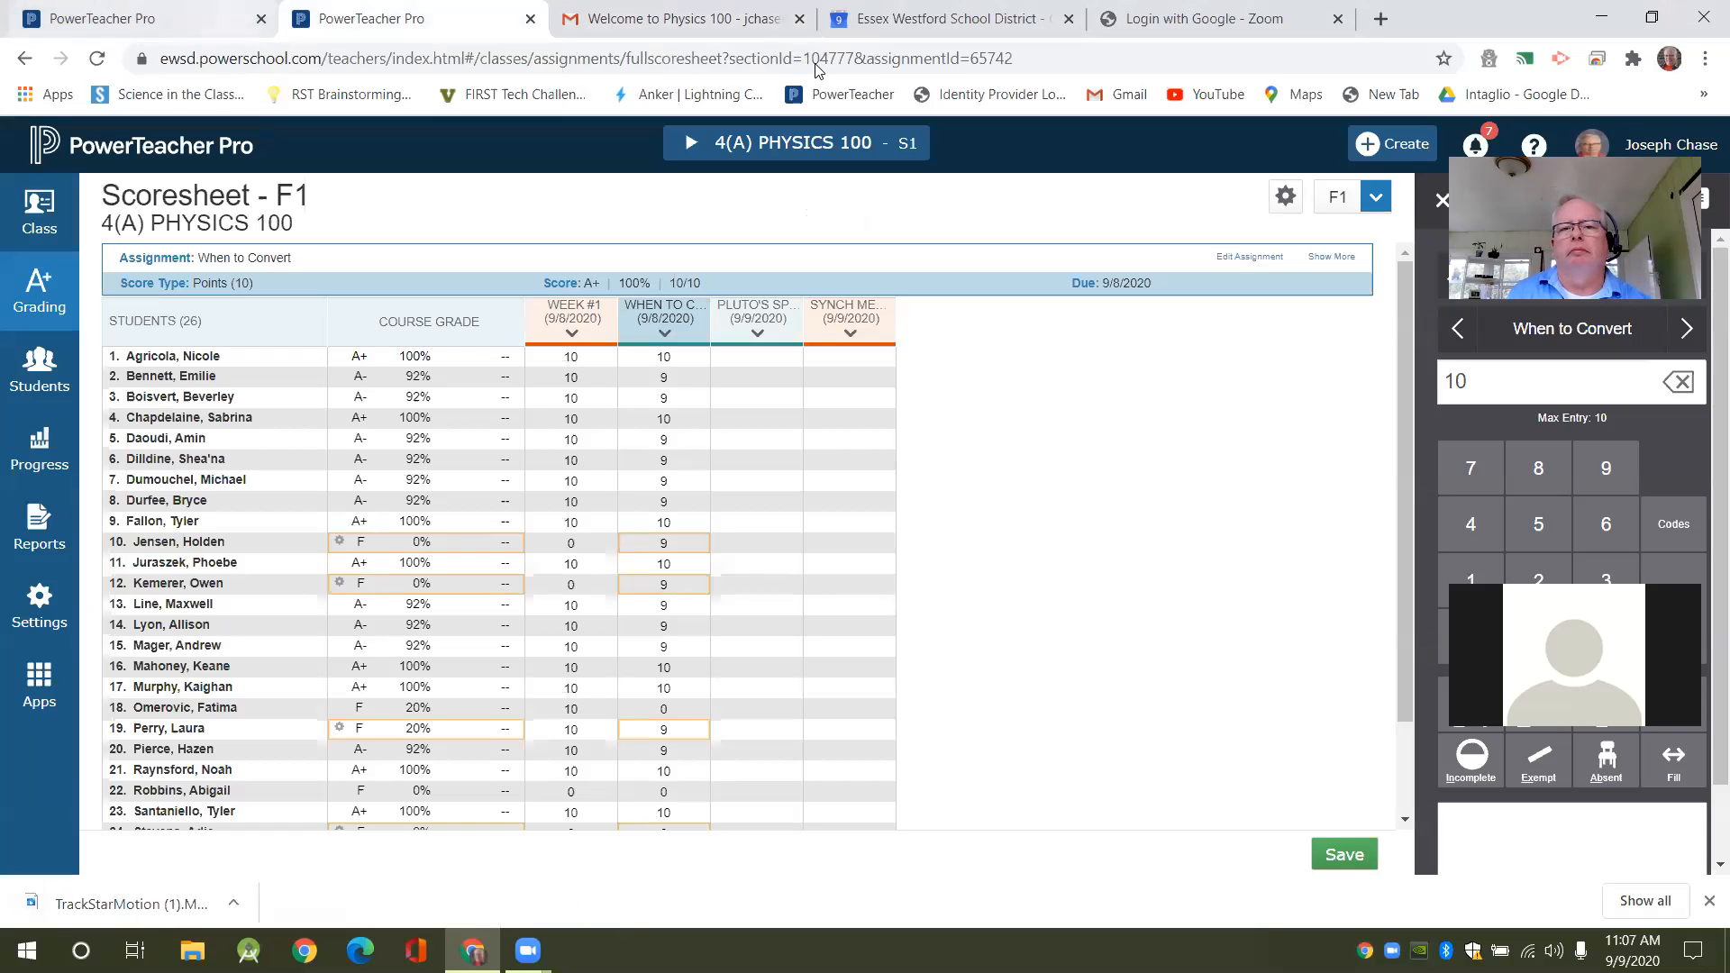
pyautogui.click(644, 20)
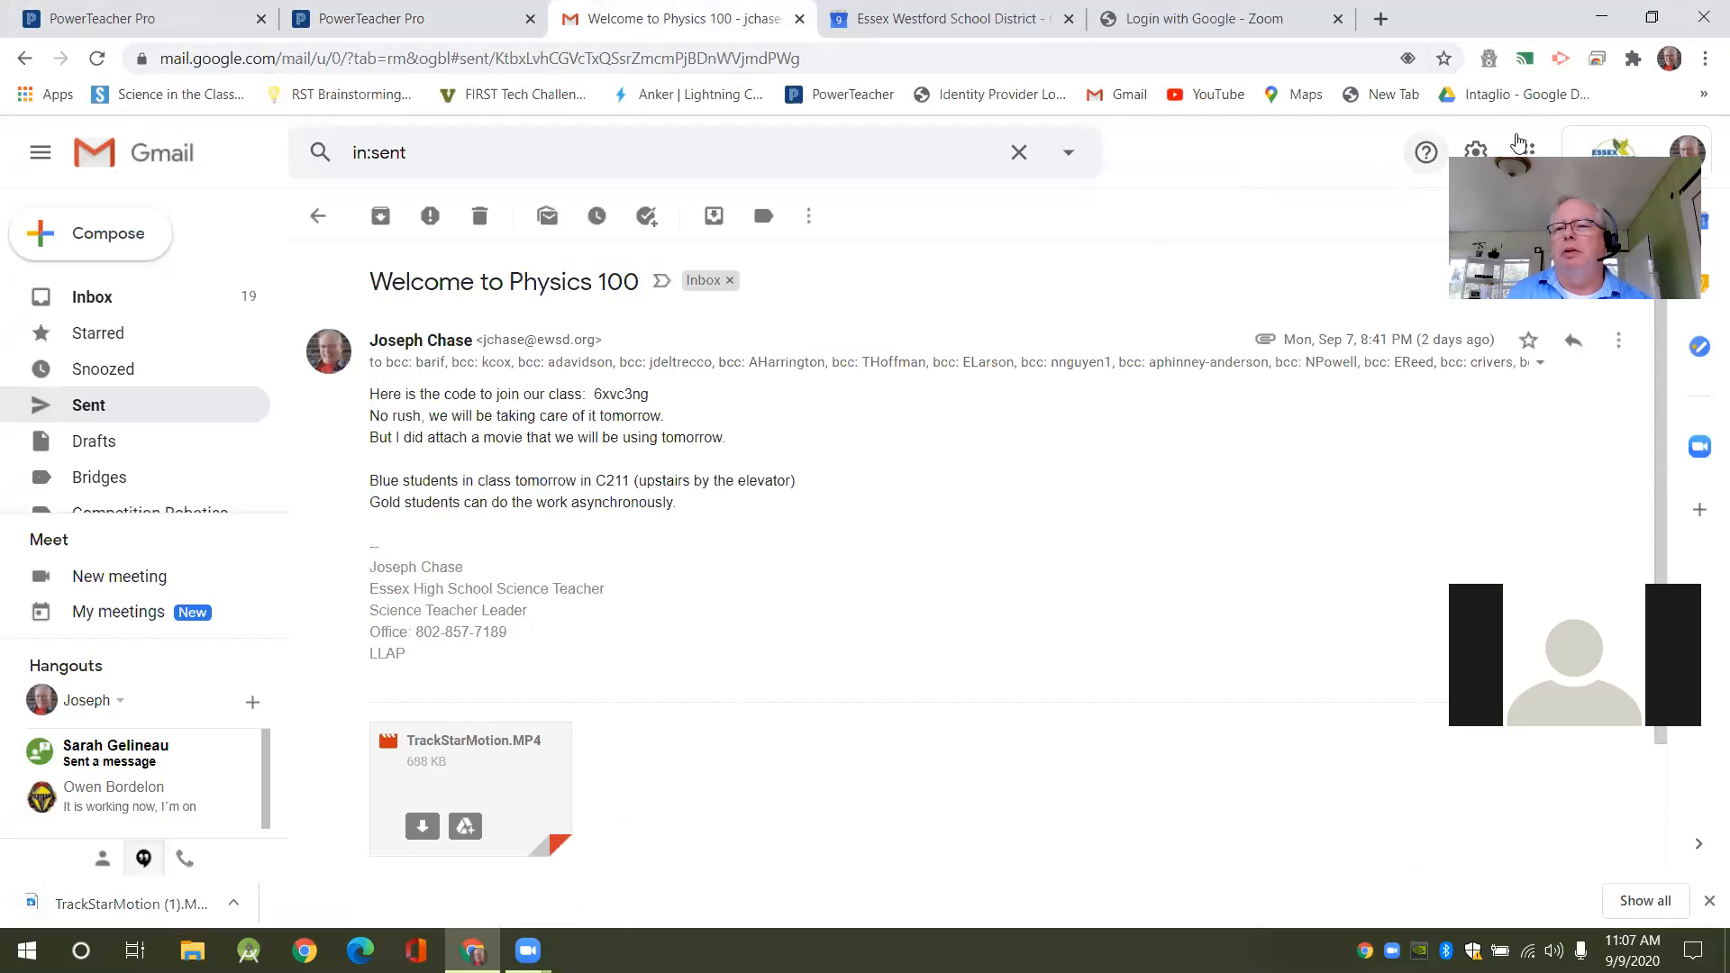
pyautogui.click(1525, 151)
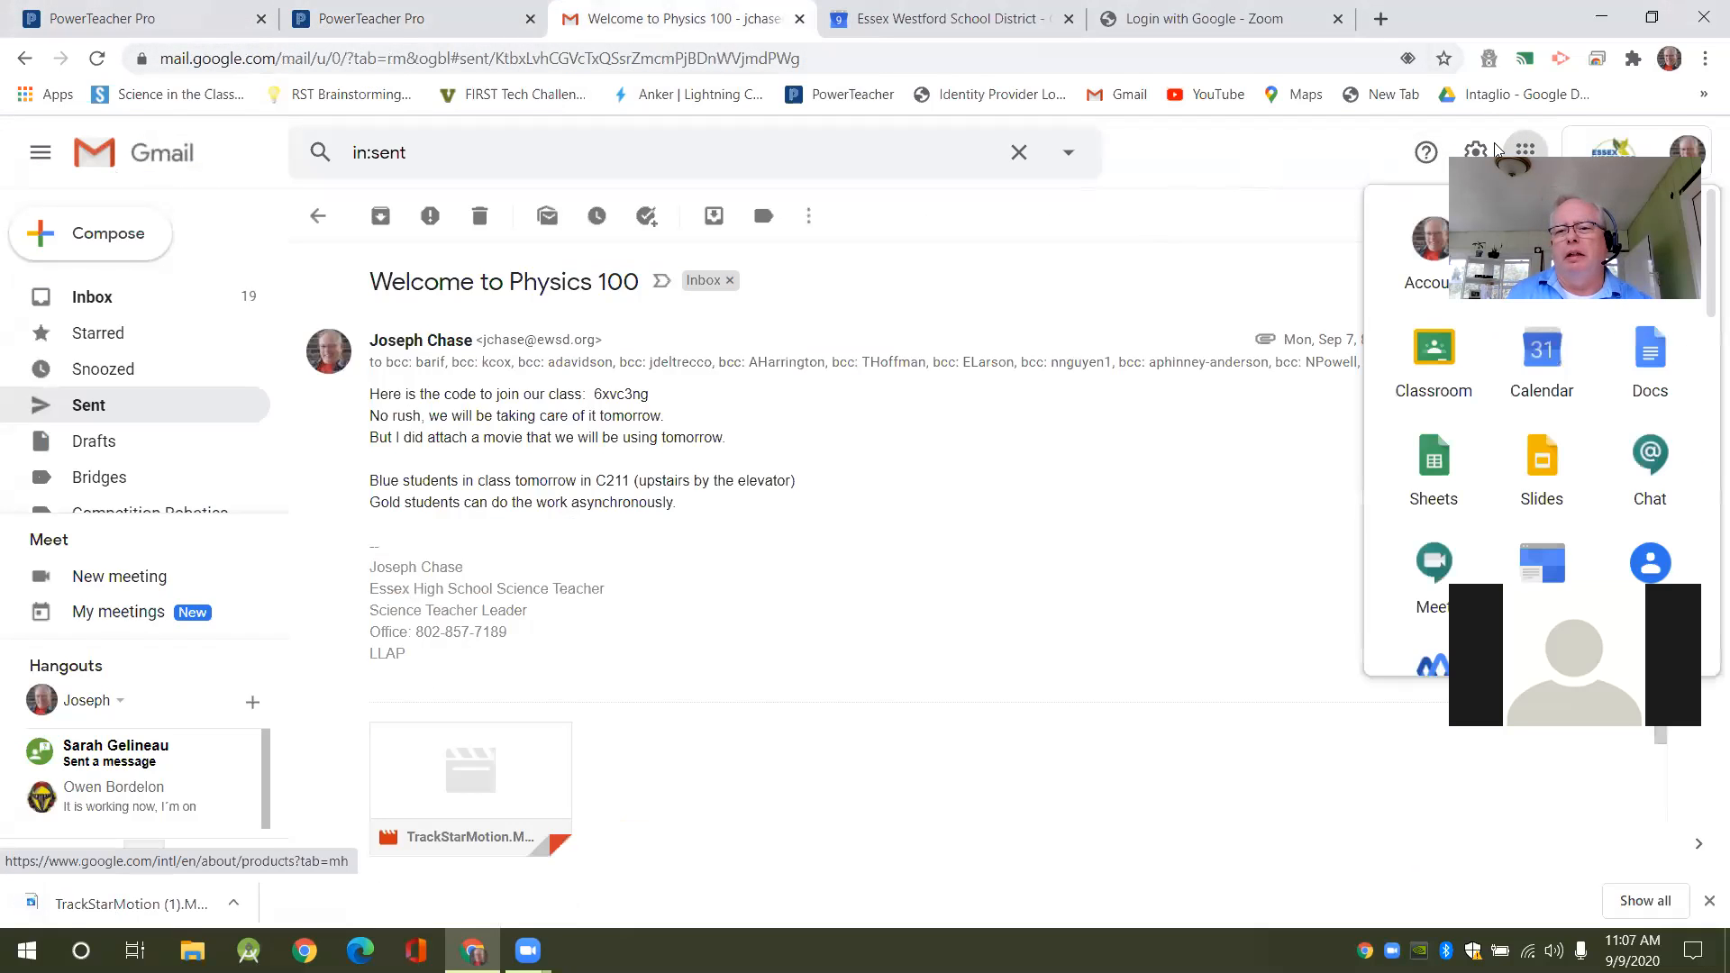
pyautogui.click(1436, 359)
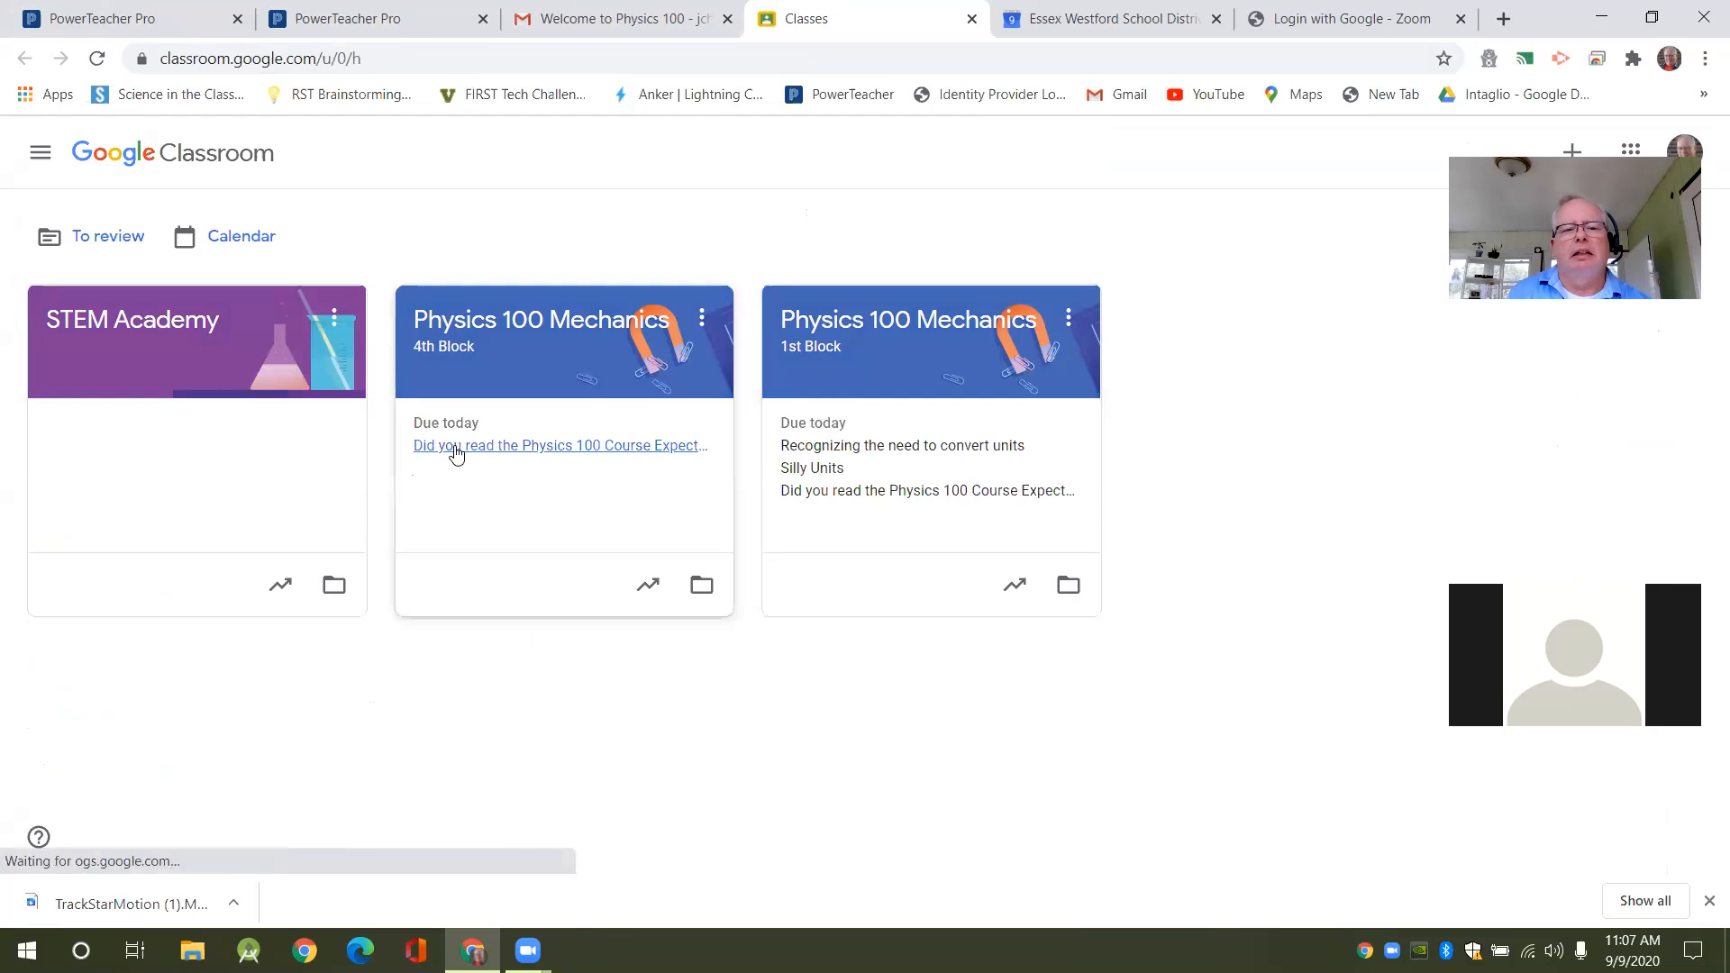
pyautogui.click(549, 359)
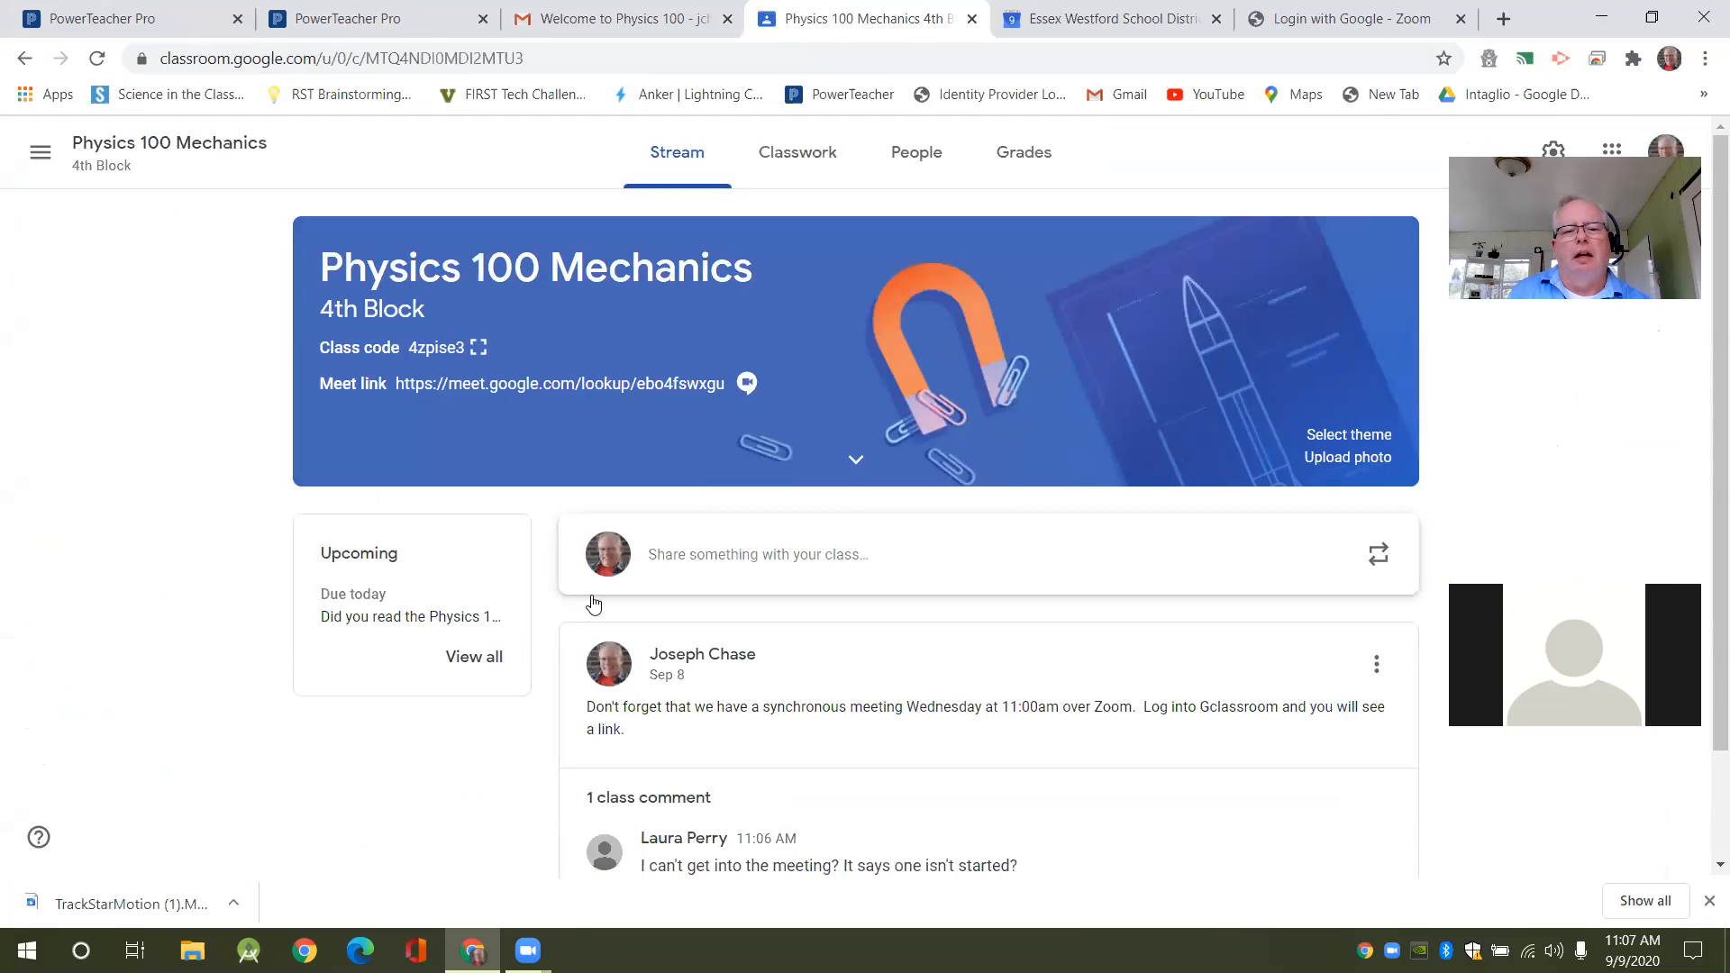
# View the class stream and expand the Using Video Analysis - Block 4 material in the class's Classwork.
pyautogui.scroll(-2, 766, 653)
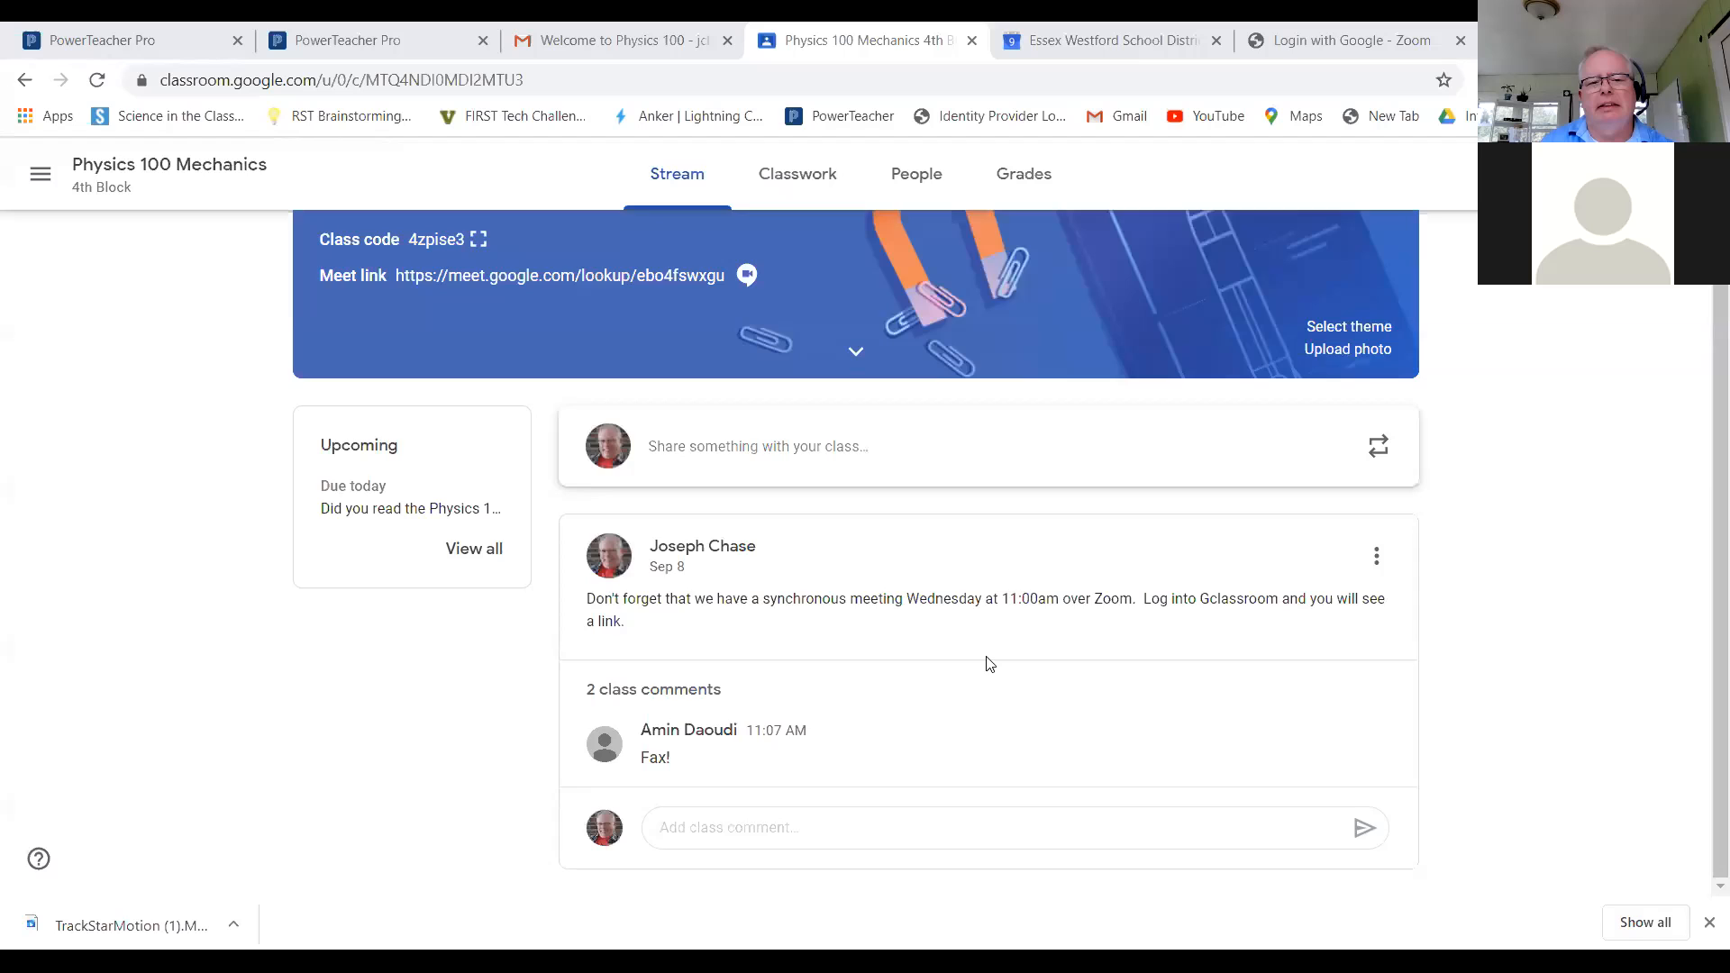
pyautogui.scroll(1, 984, 669)
pyautogui.scroll(-1, 983, 671)
pyautogui.scroll(2, 938, 263)
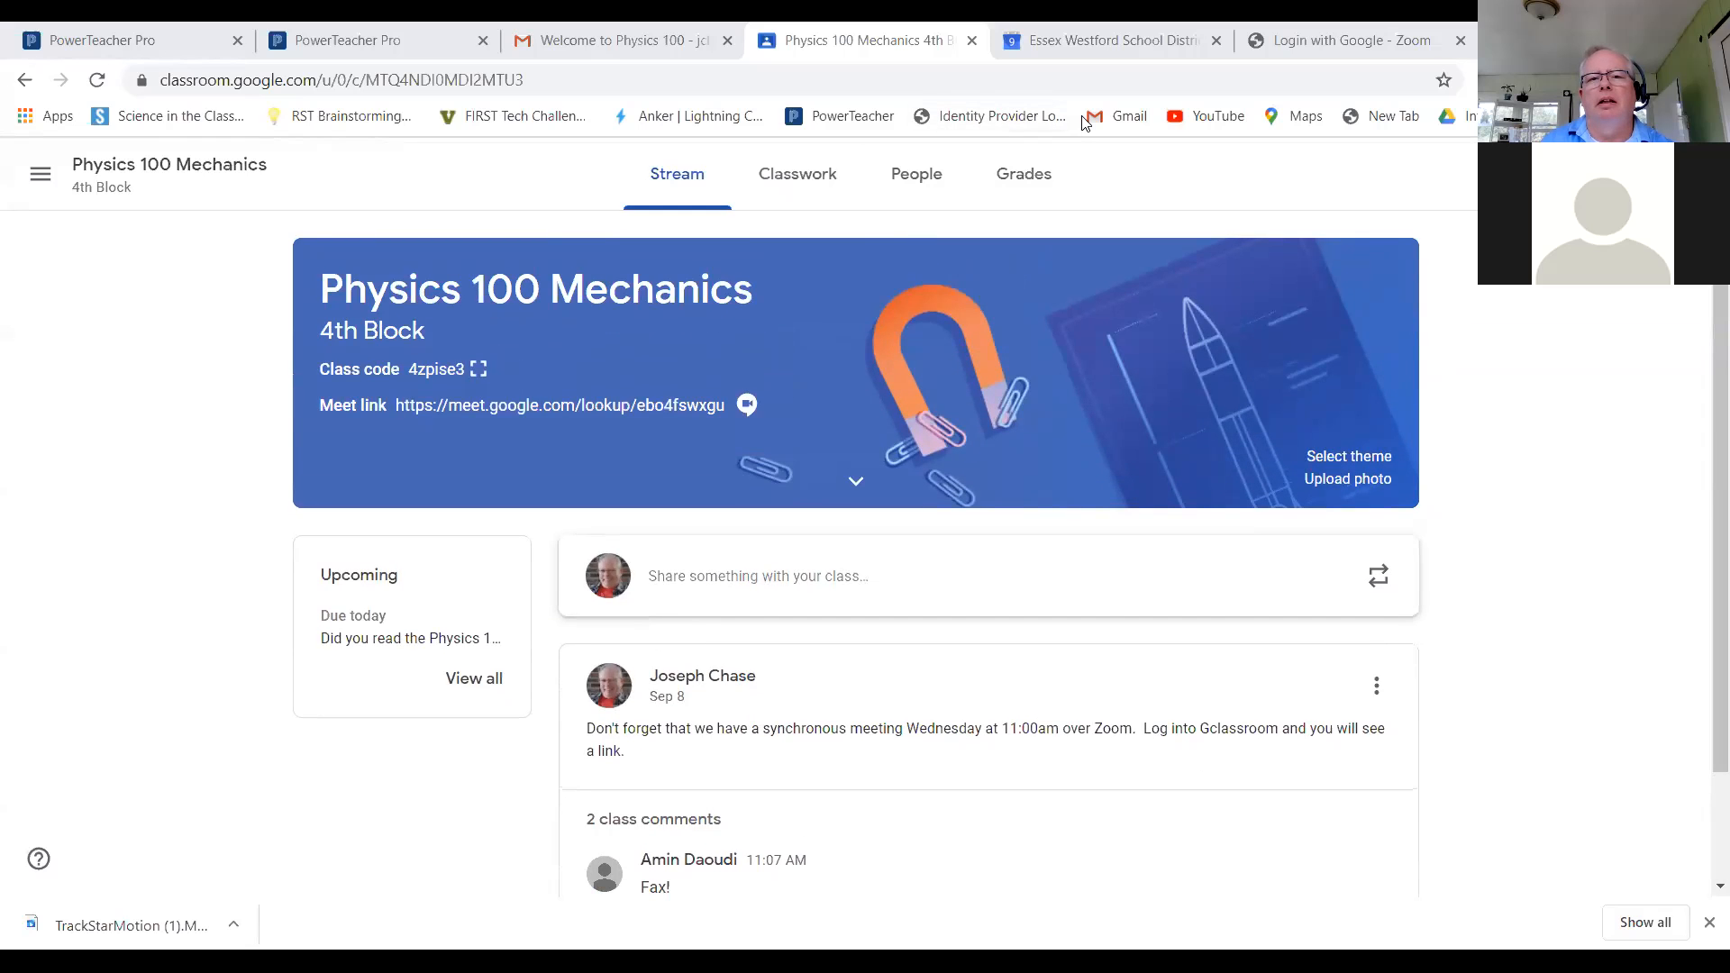
pyautogui.click(808, 186)
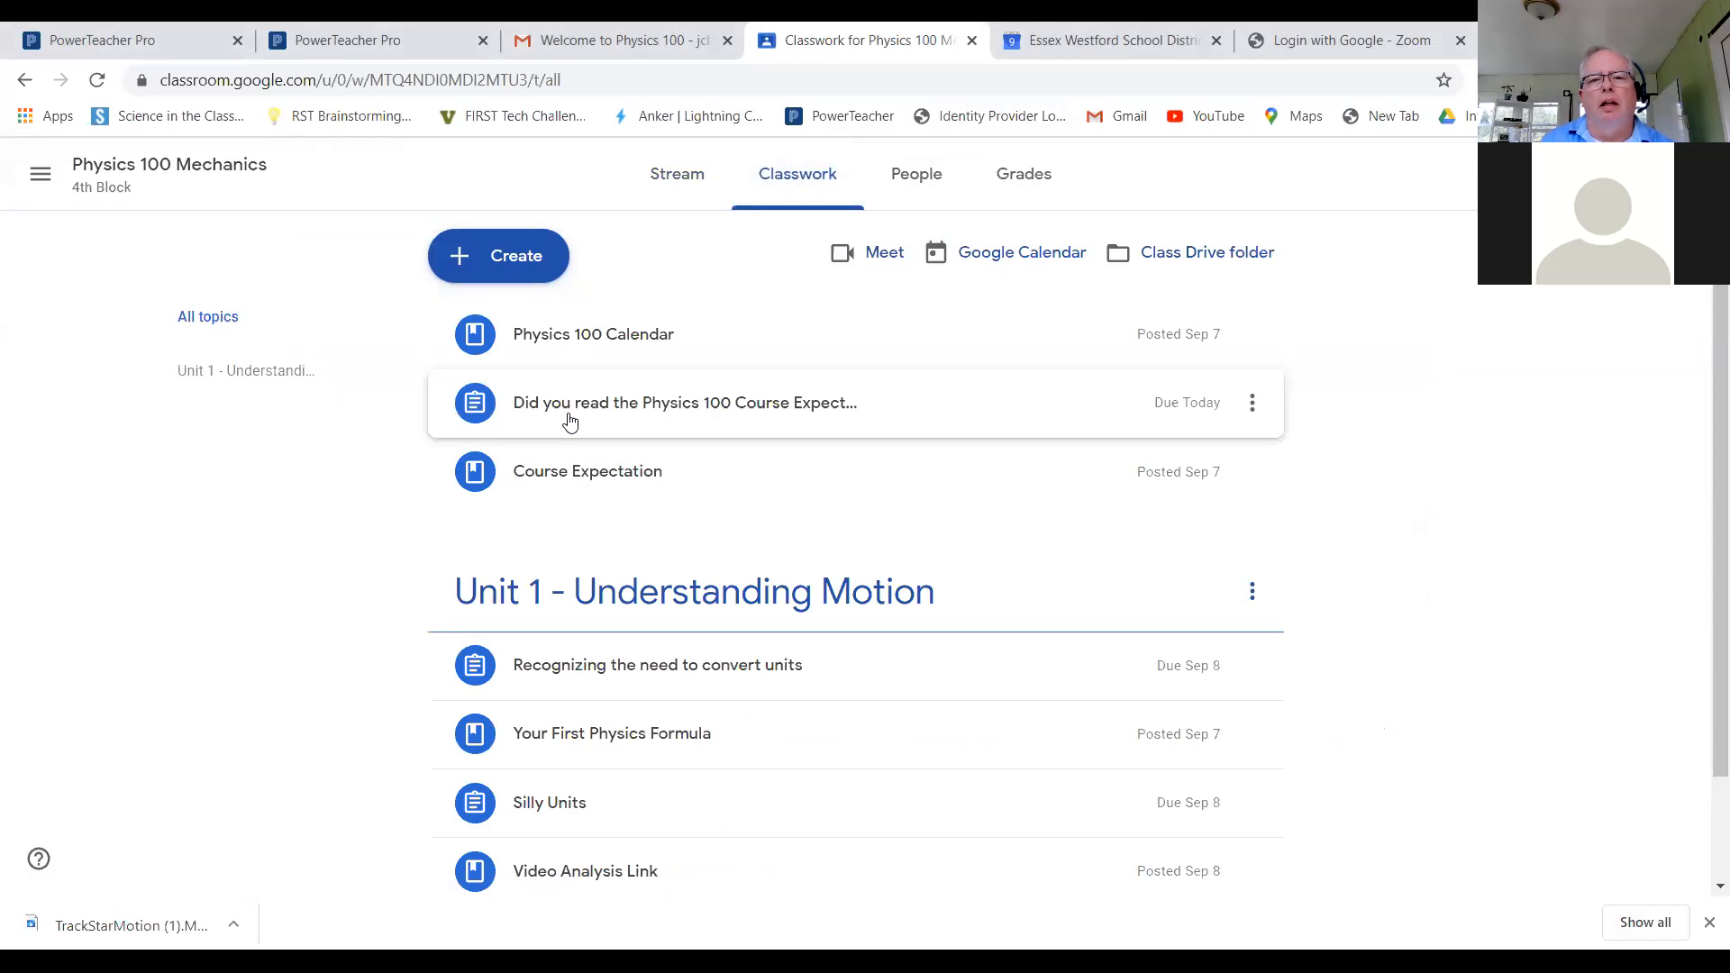
pyautogui.scroll(-1, 690, 382)
pyautogui.scroll(1, 691, 382)
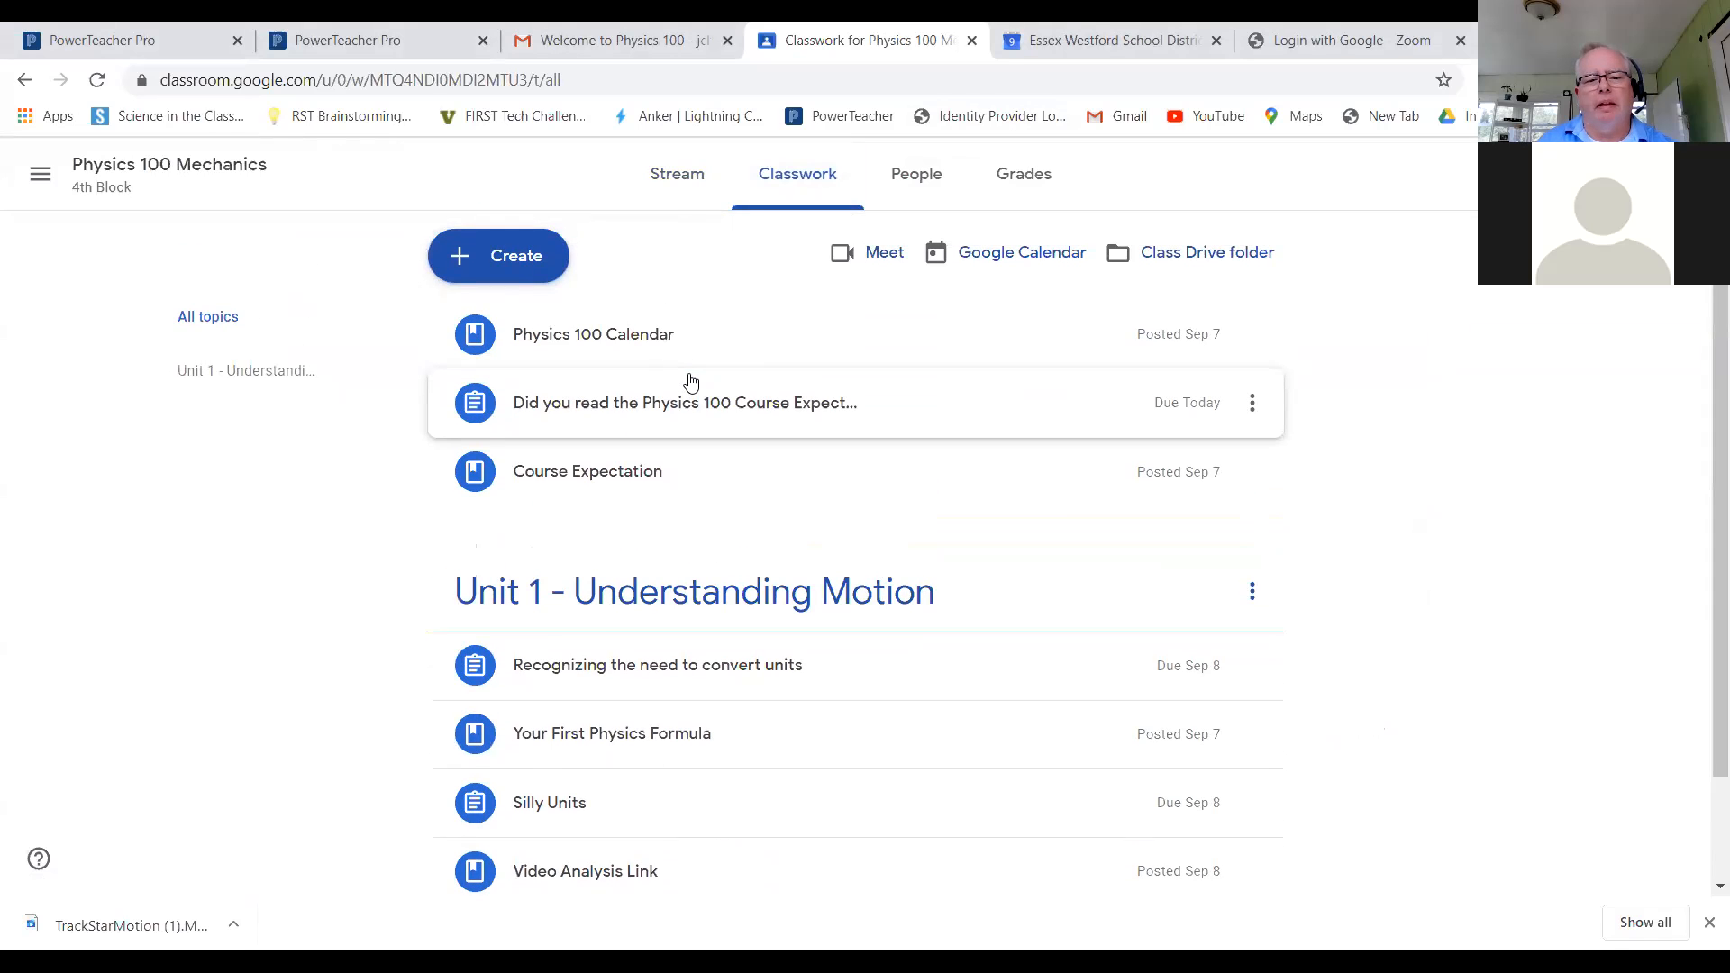
pyautogui.scroll(-1, 691, 382)
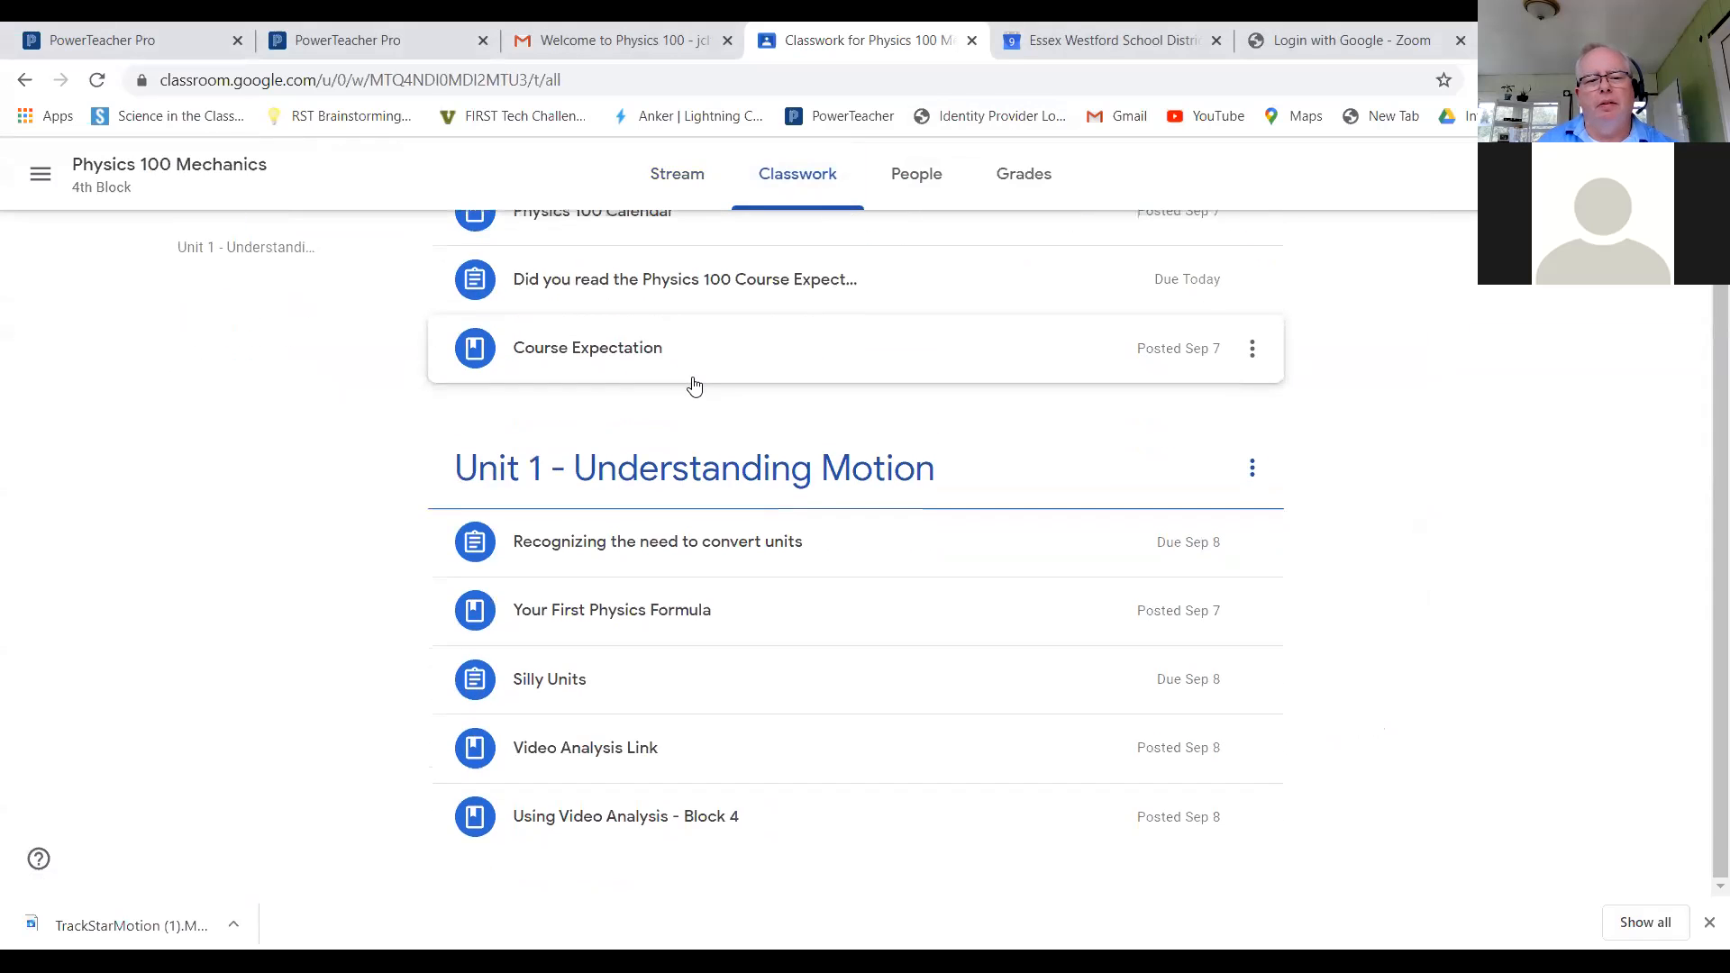
pyautogui.click(608, 823)
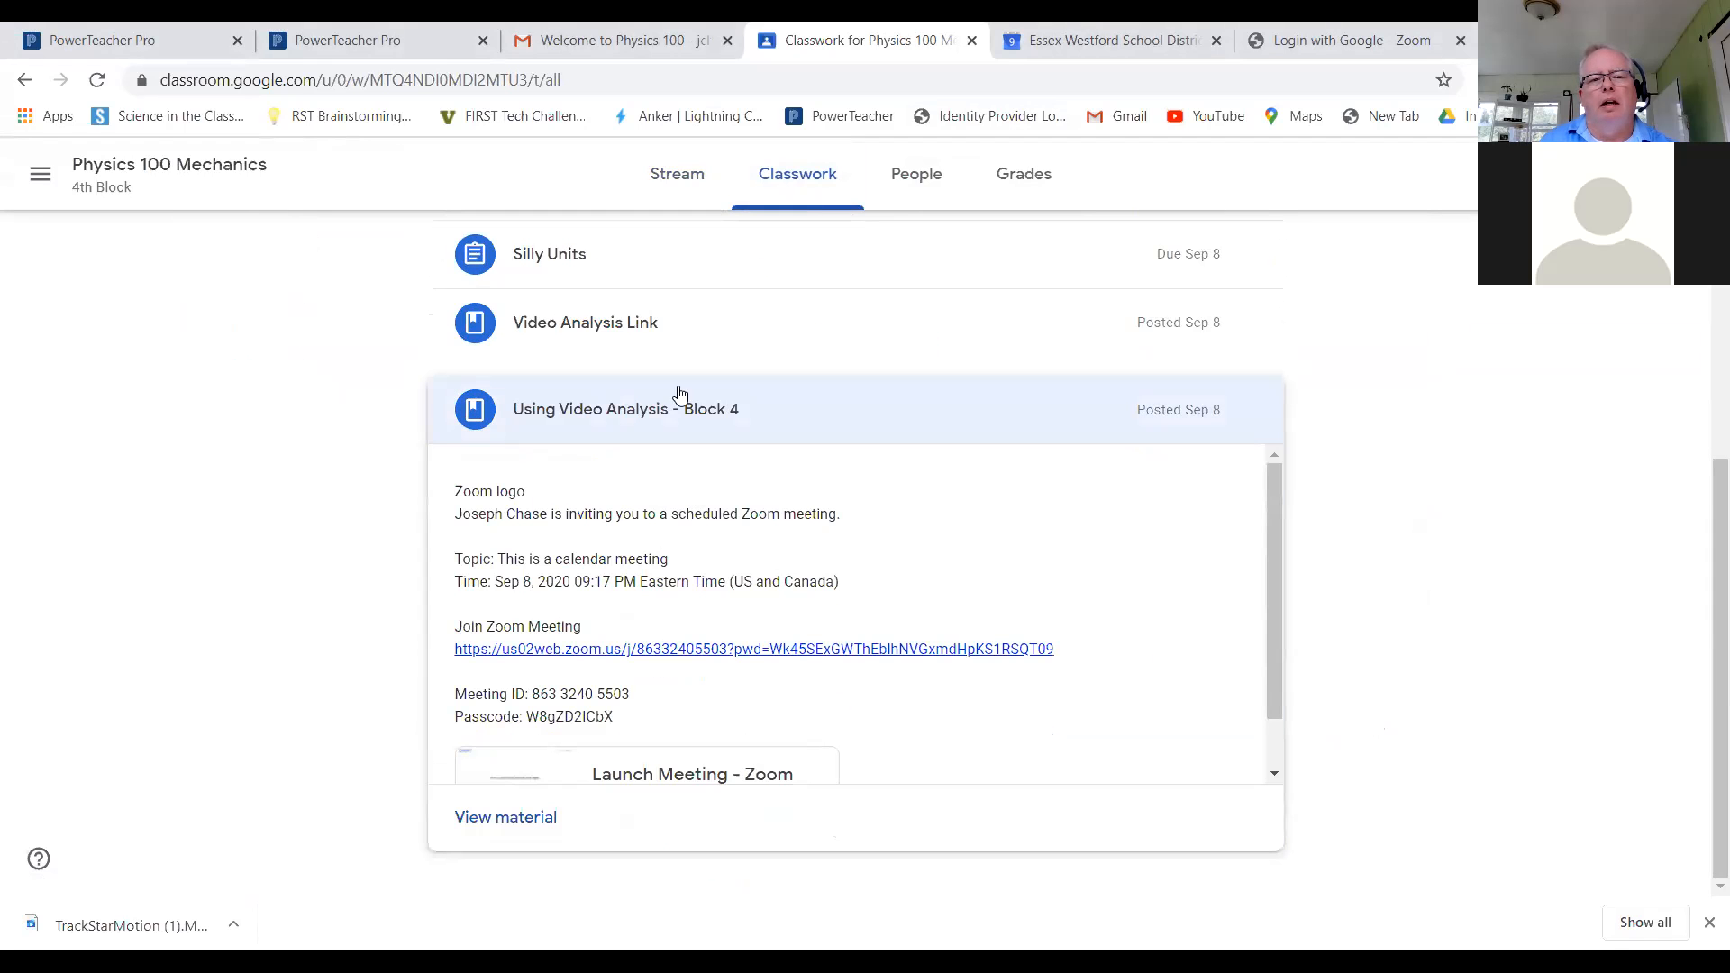
# Launch Vernier Video Analysis from the class's Video Analysis Link material.
pyautogui.click(605, 325)
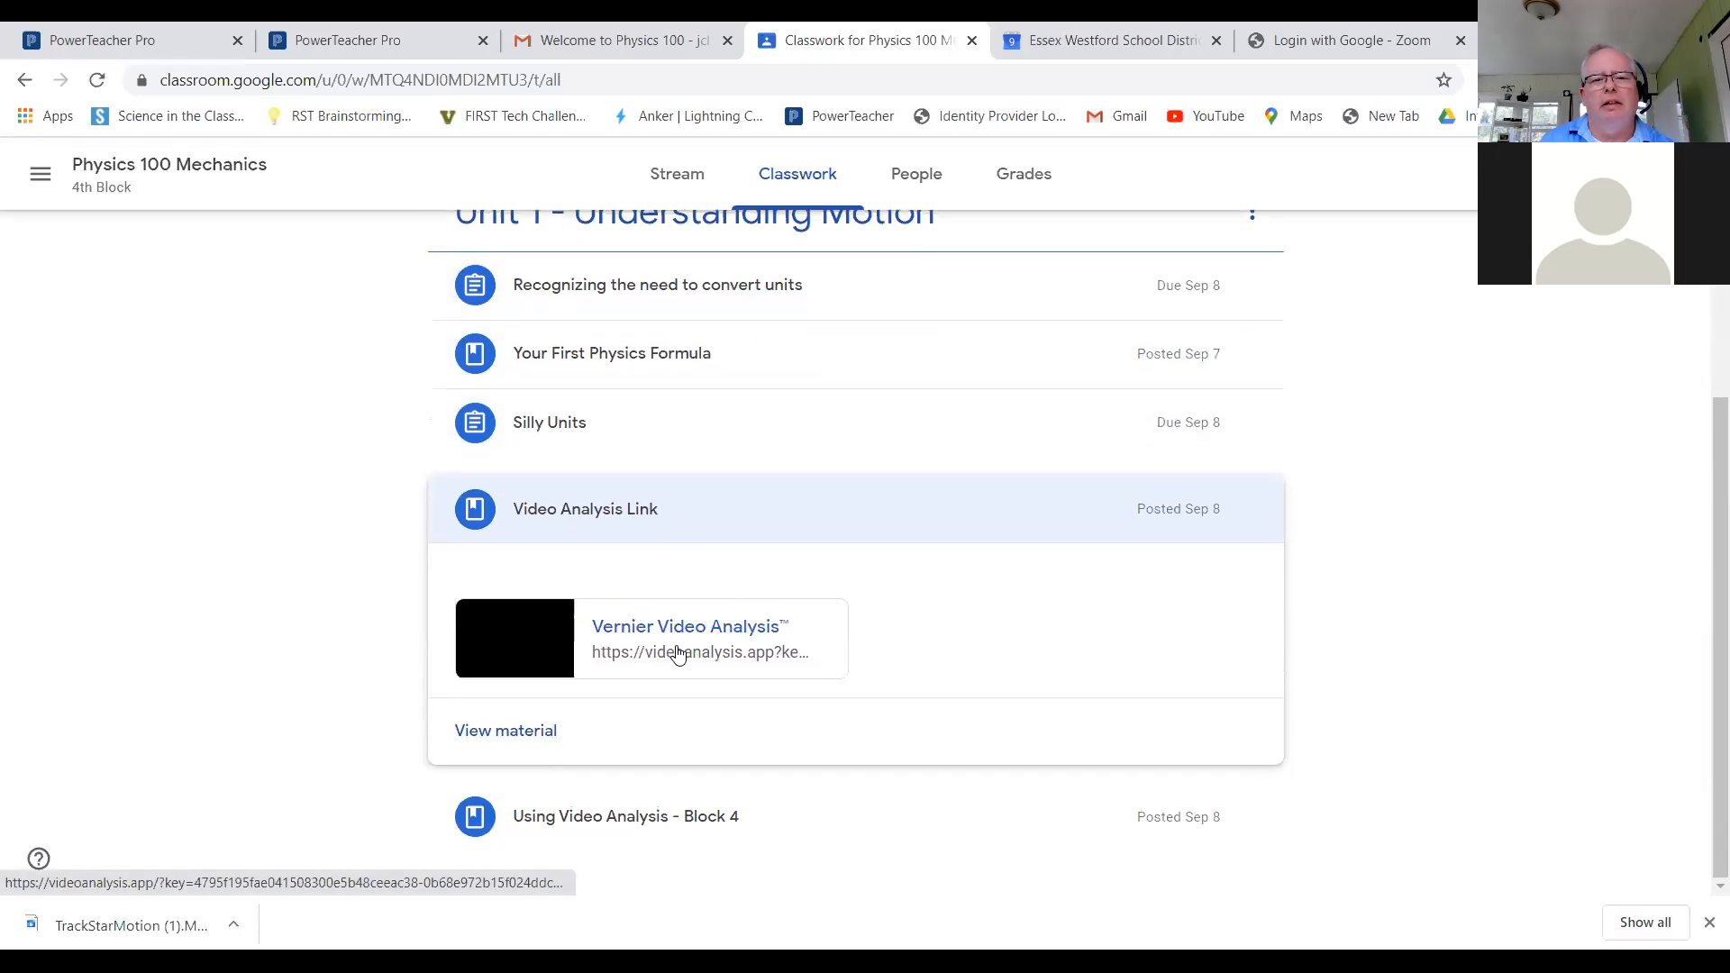
pyautogui.click(679, 656)
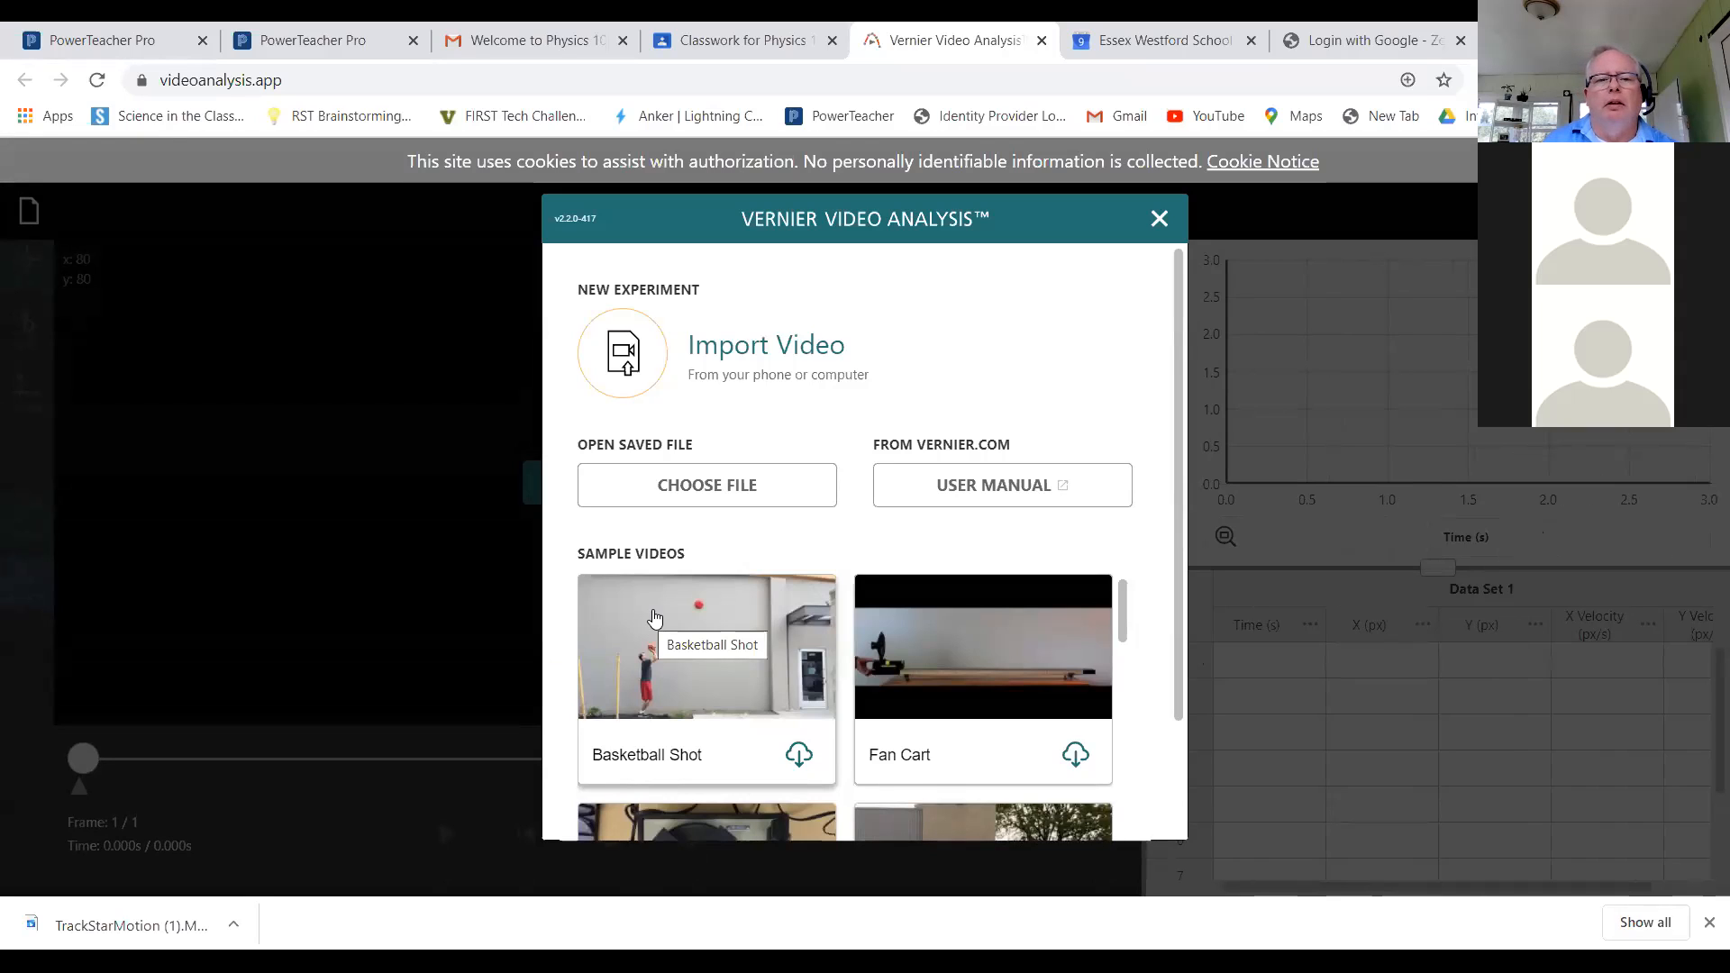
# Load the TrackStarMotion video from the Physics 100 folder and play it through.
pyautogui.click(761, 497)
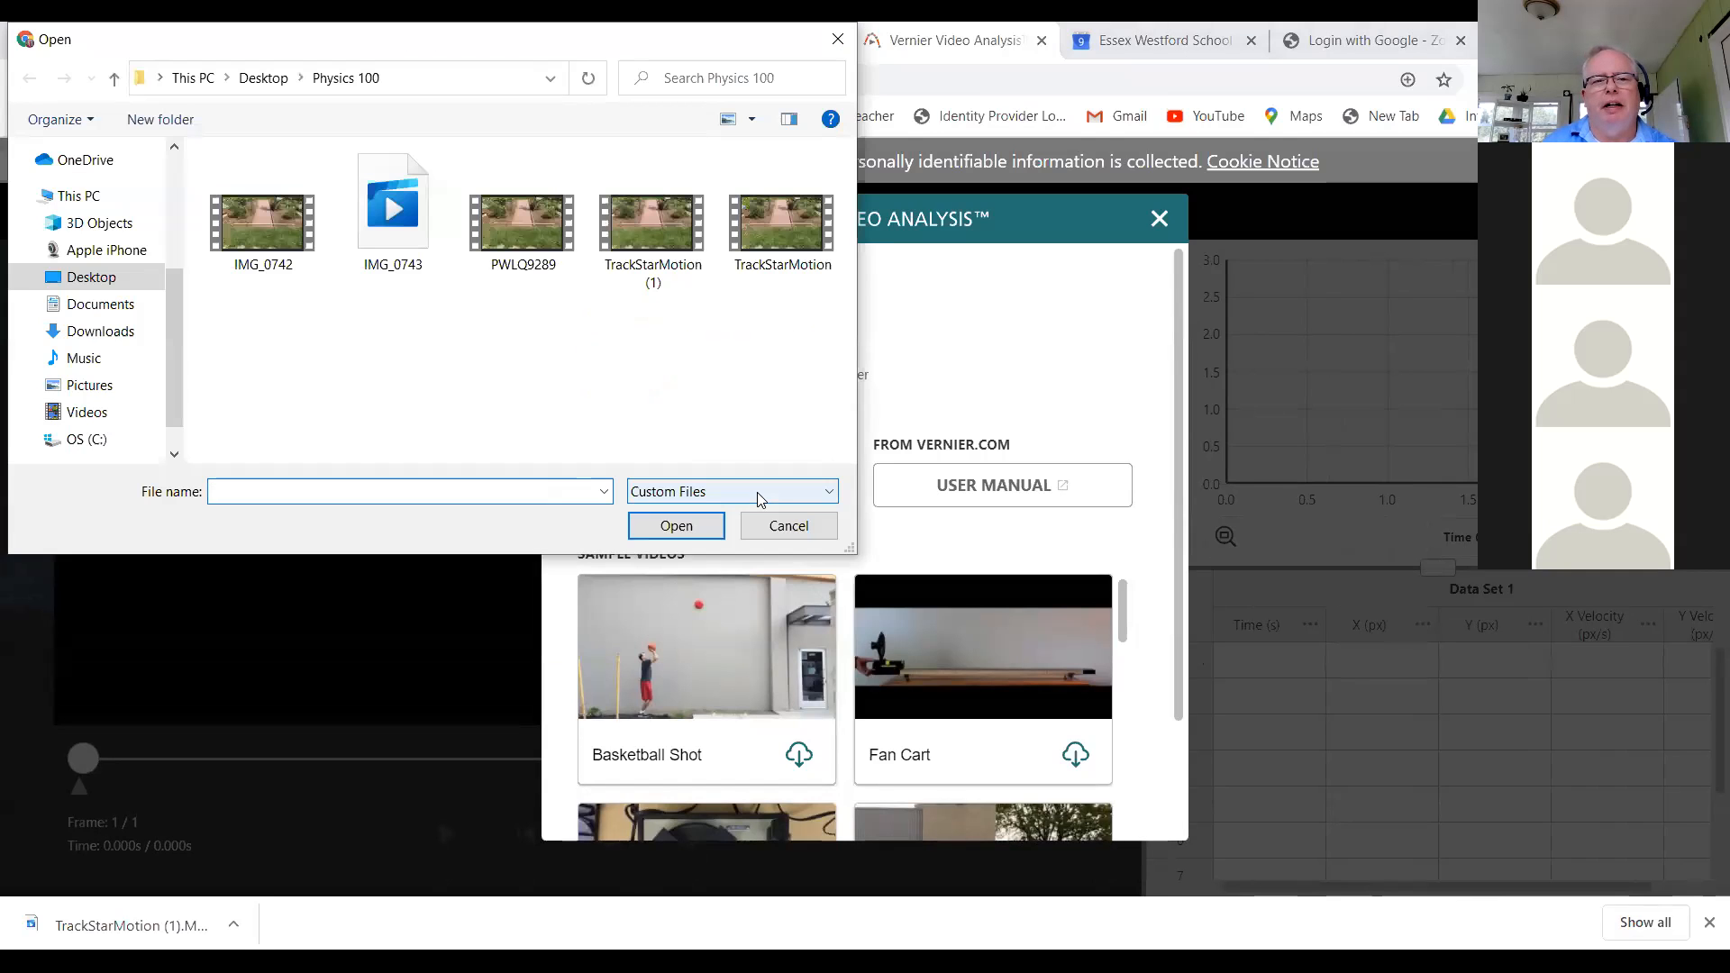
pyautogui.click(786, 229)
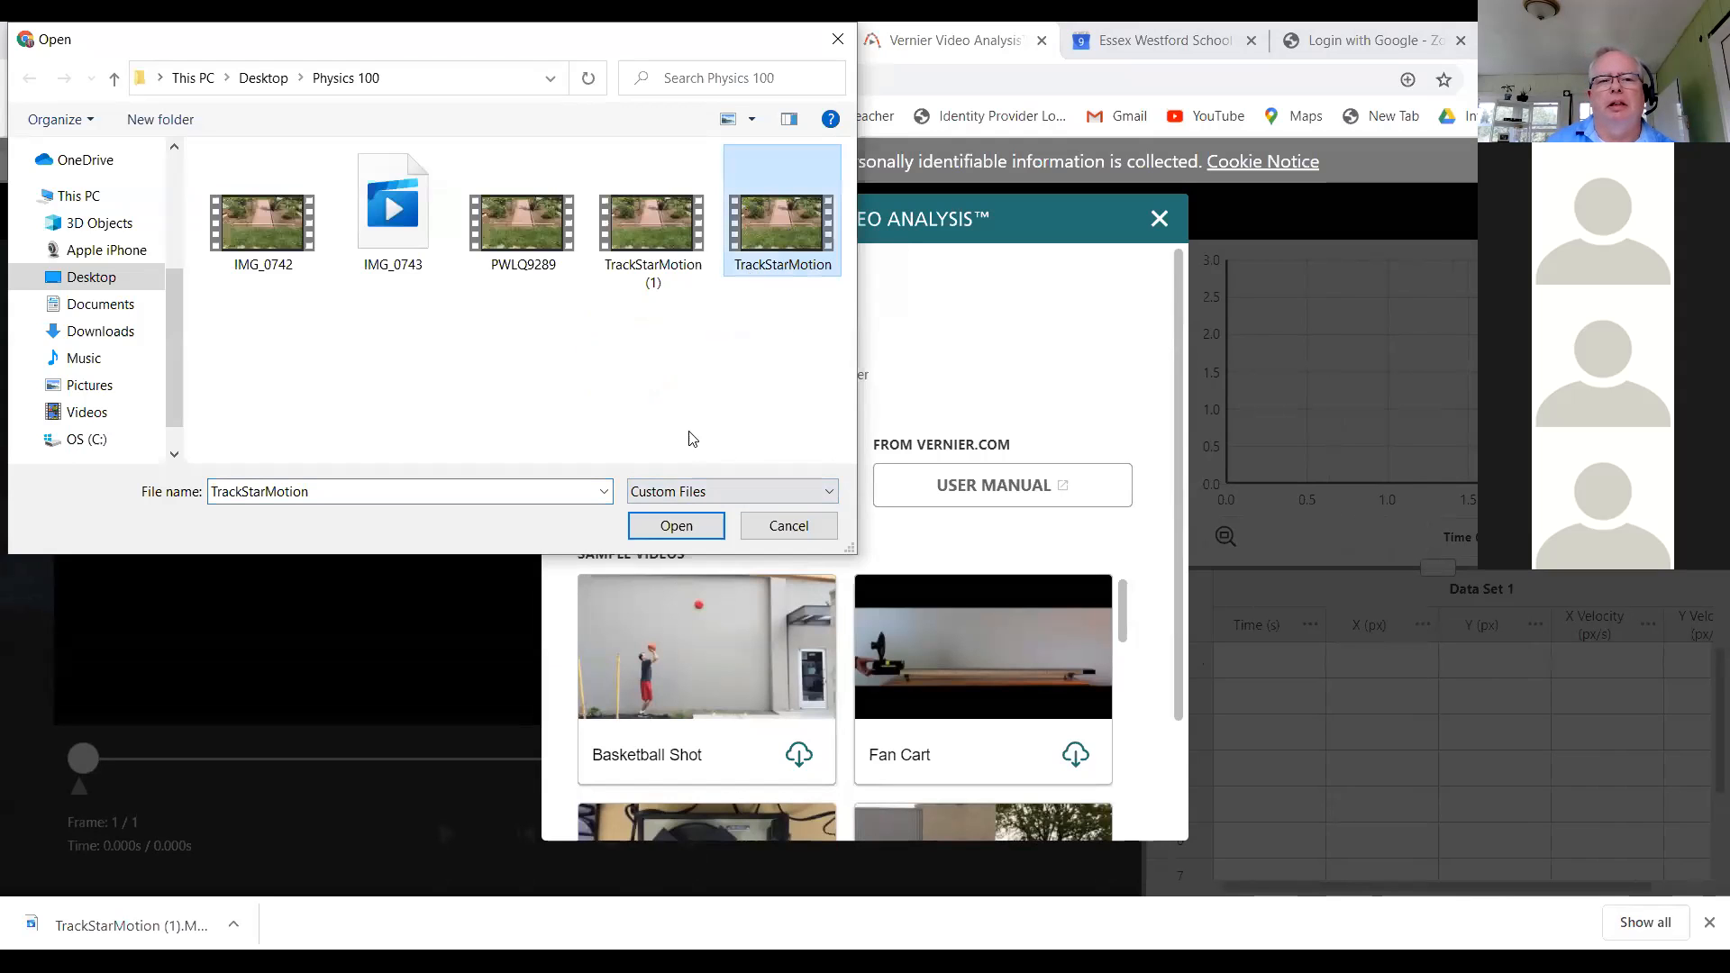
pyautogui.click(684, 531)
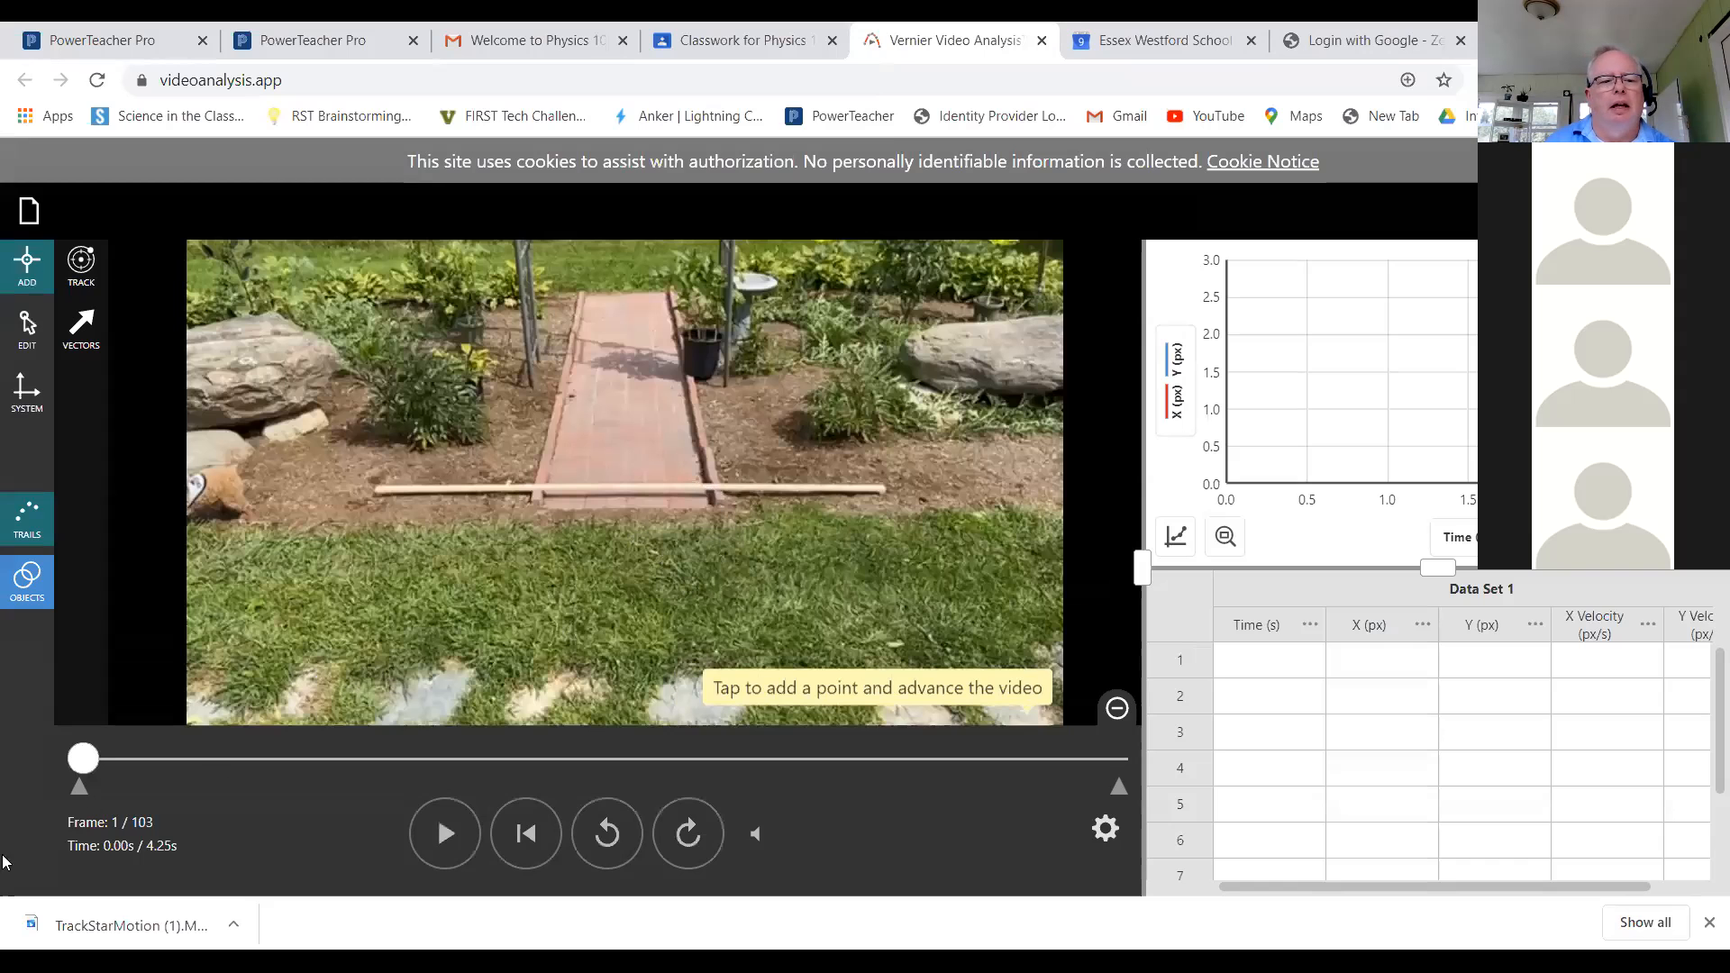
pyautogui.click(457, 847)
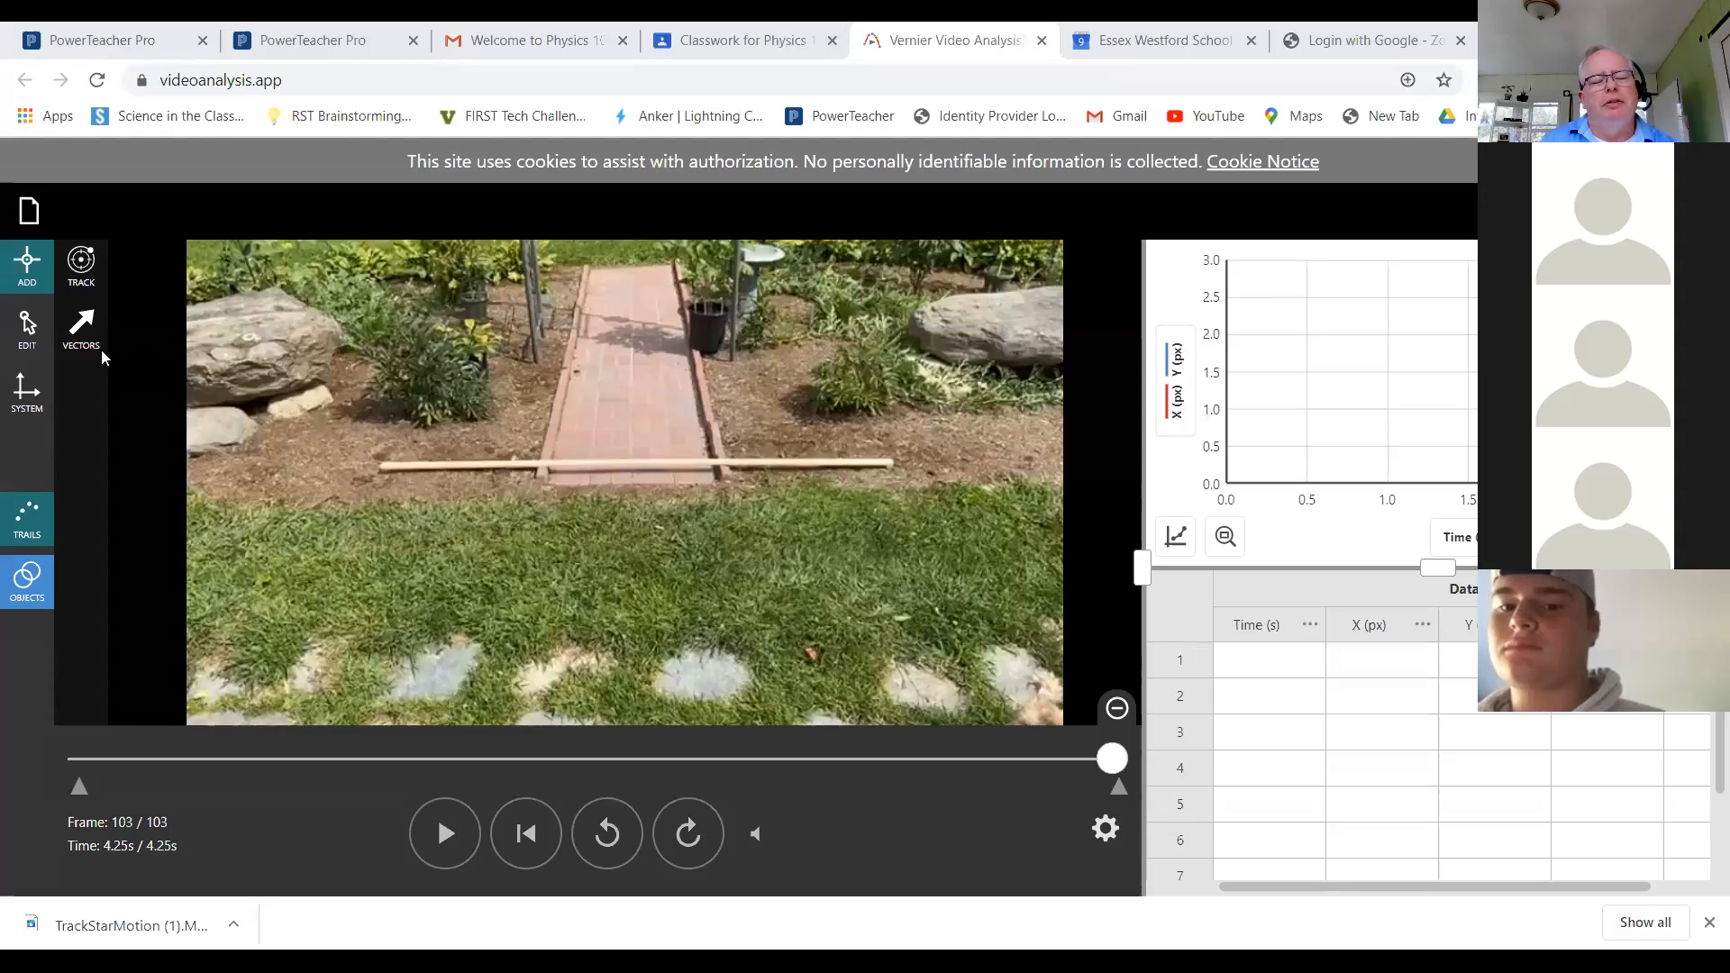
# Place the two ends of the scale line on the ends of the wooden pole lying across the path.
pyautogui.click(36, 287)
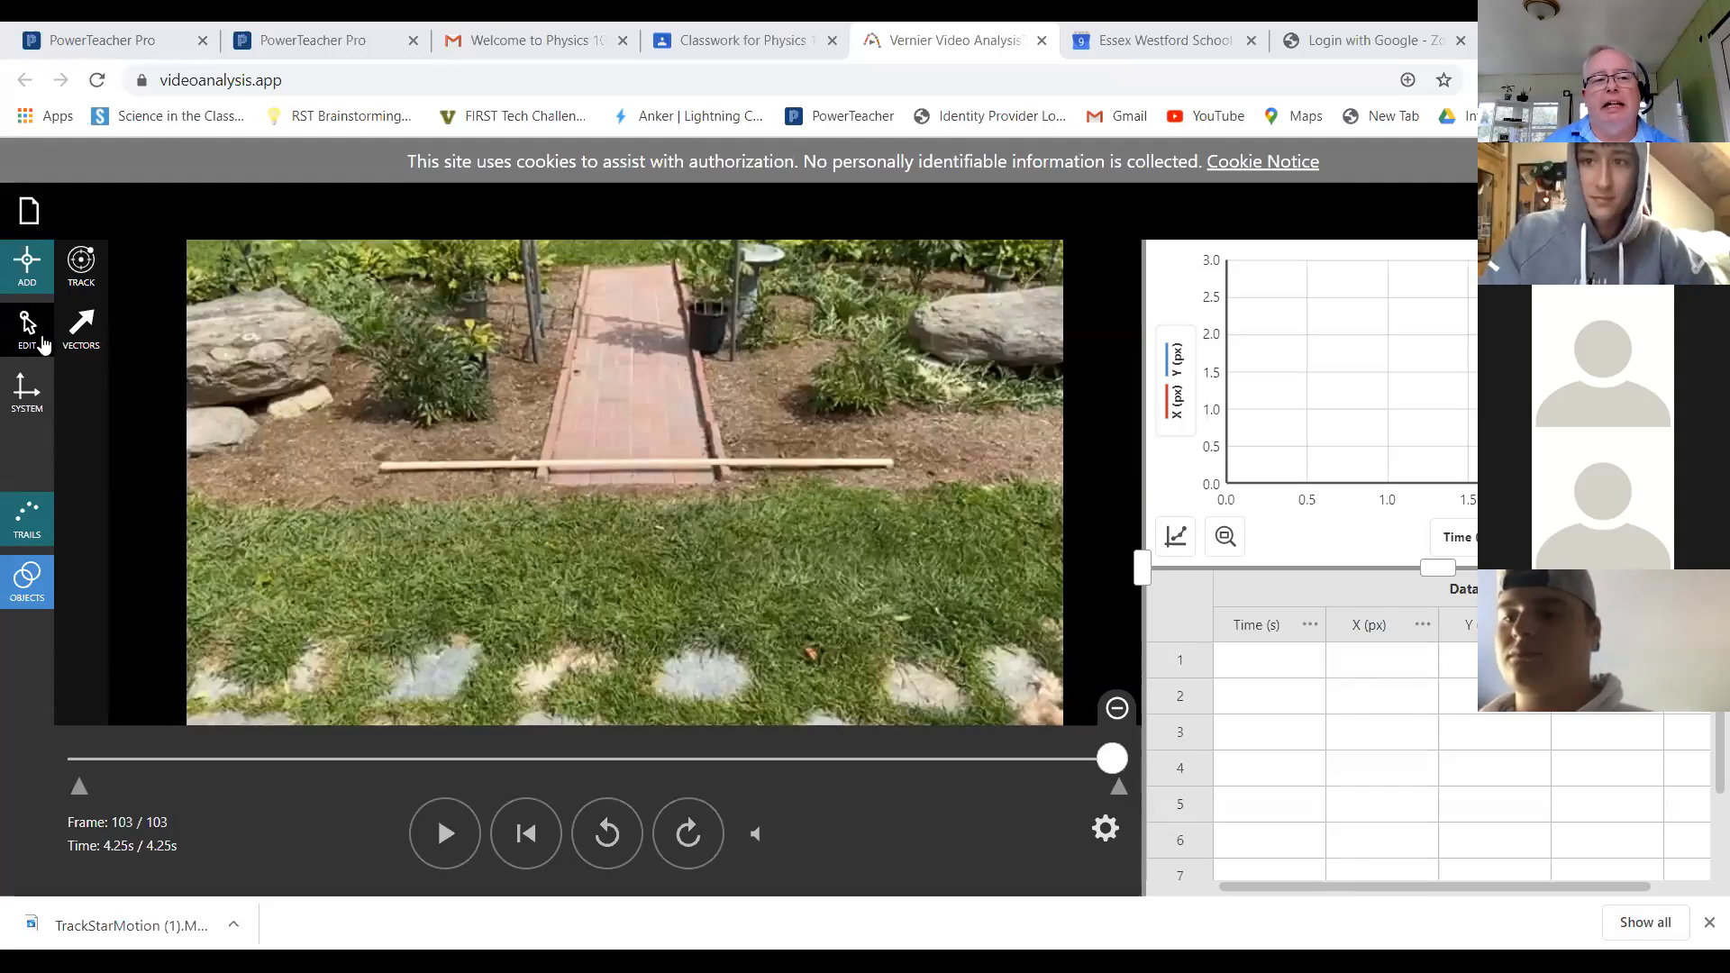
pyautogui.click(20, 396)
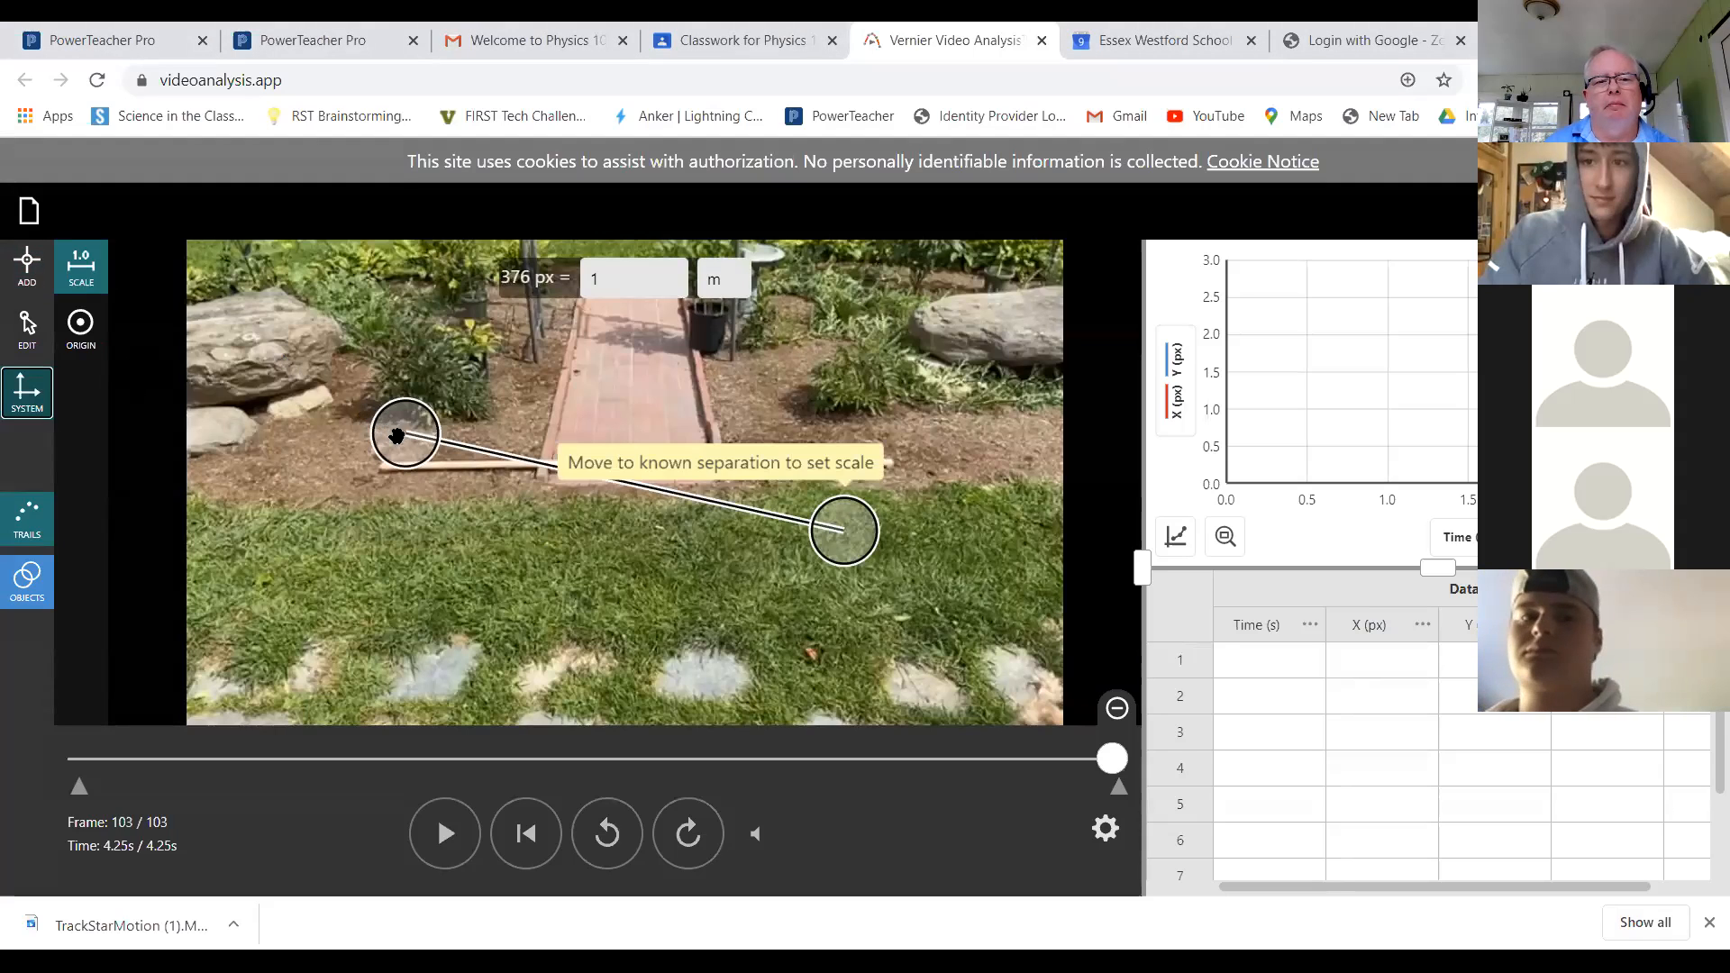
pyautogui.moveTo(405, 437); pyautogui.dragTo(383, 473)
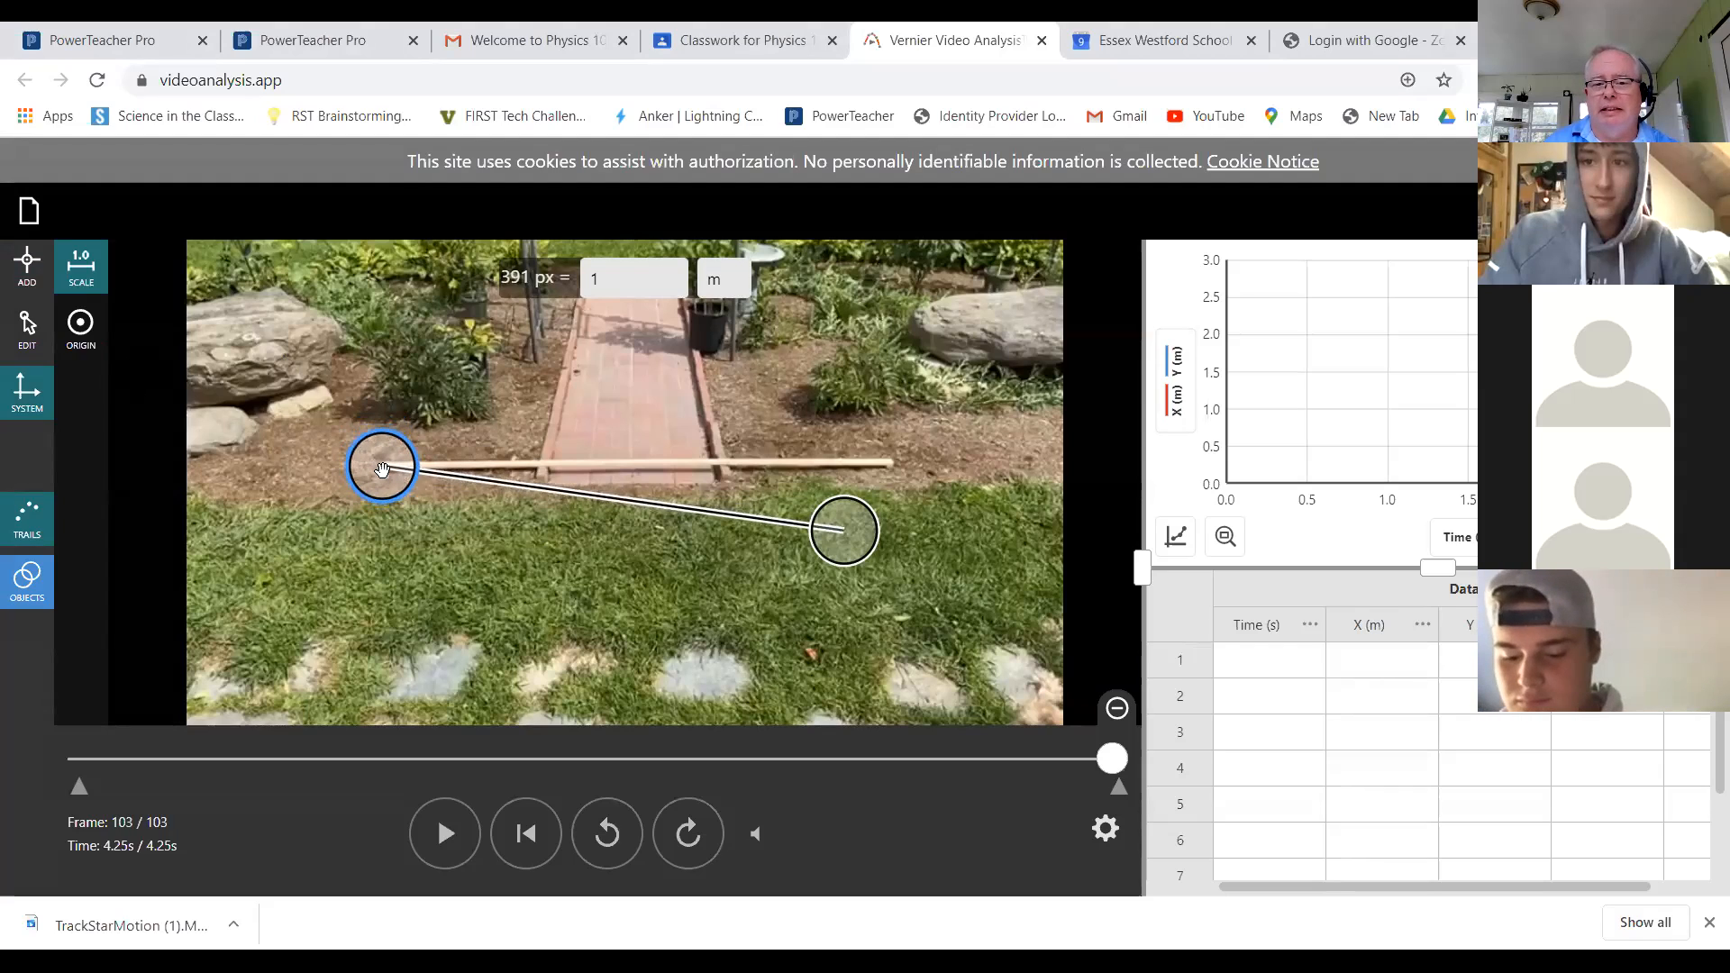
pyautogui.moveTo(850, 529); pyautogui.dragTo(893, 465)
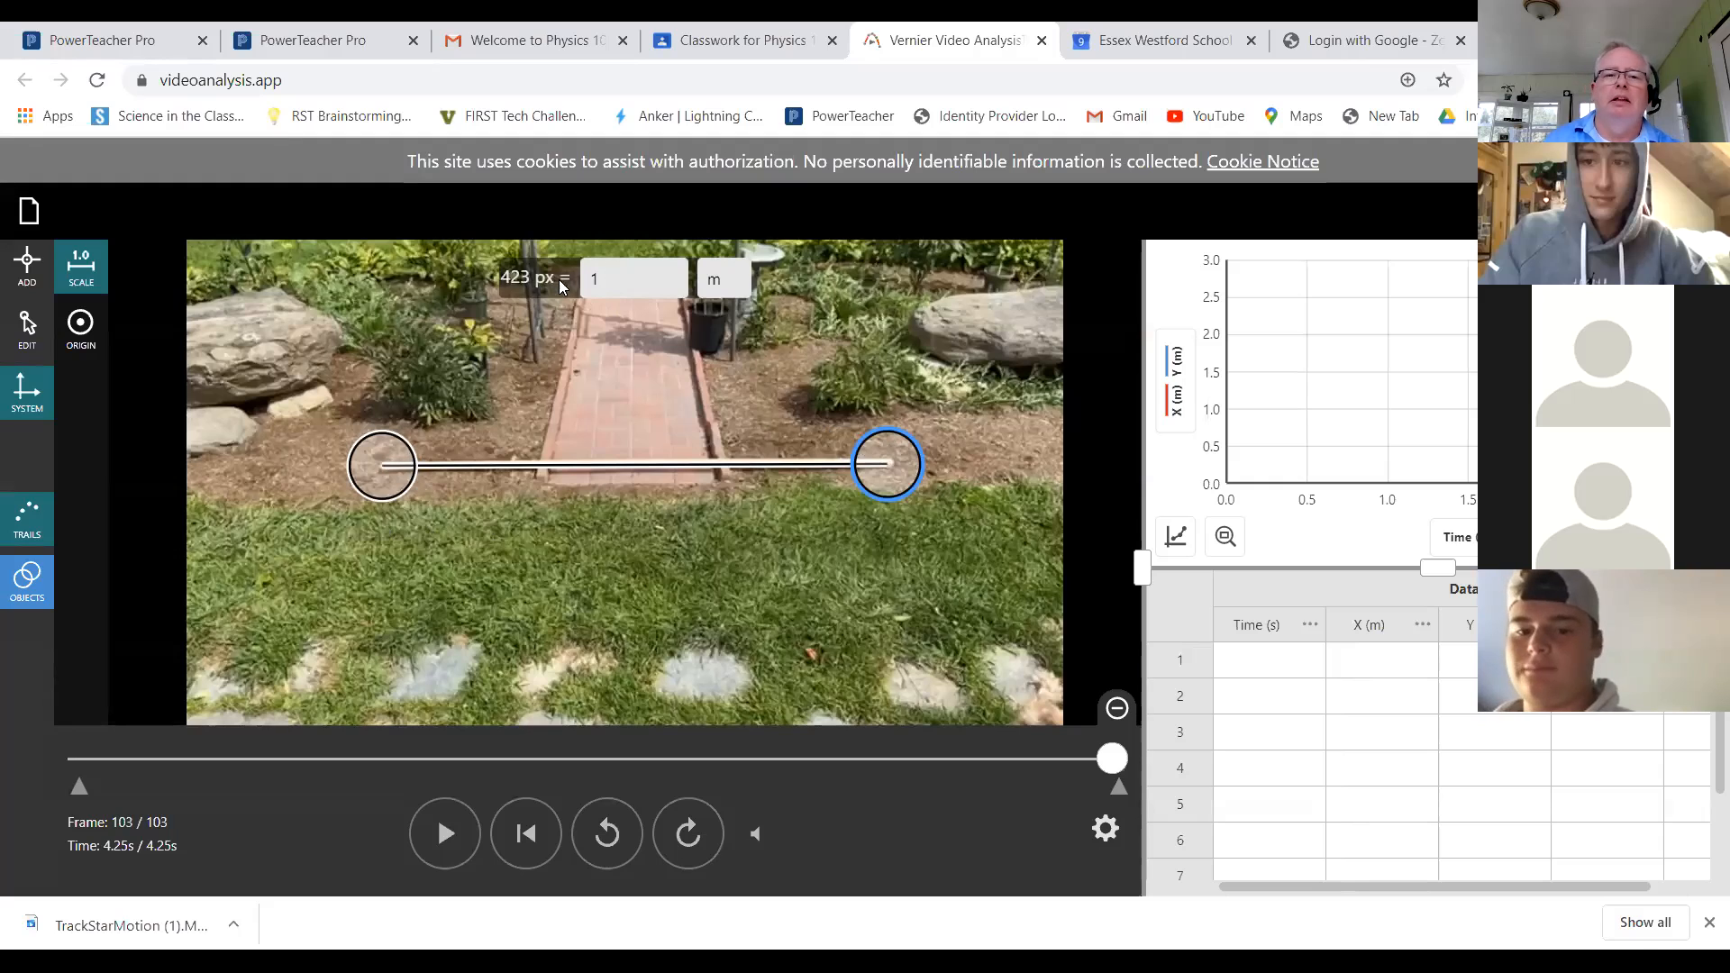
# Set the scale line's known distance to 8 ft.
pyautogui.doubleClick(611, 278)
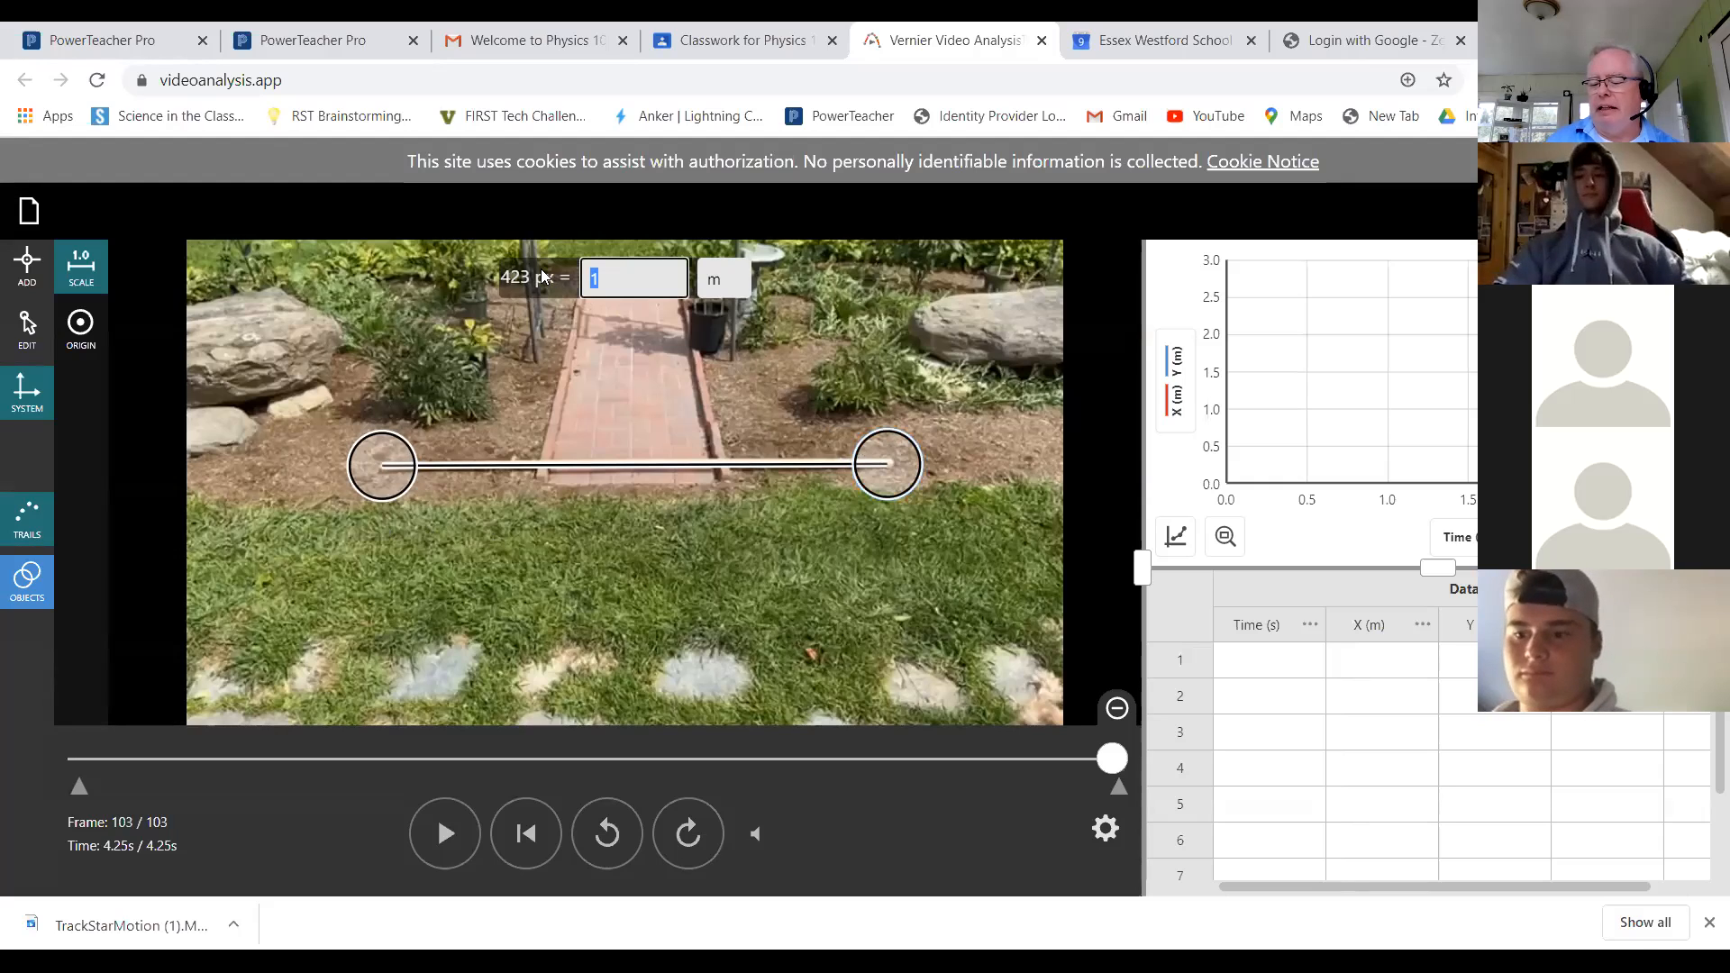
pyautogui.write('8')
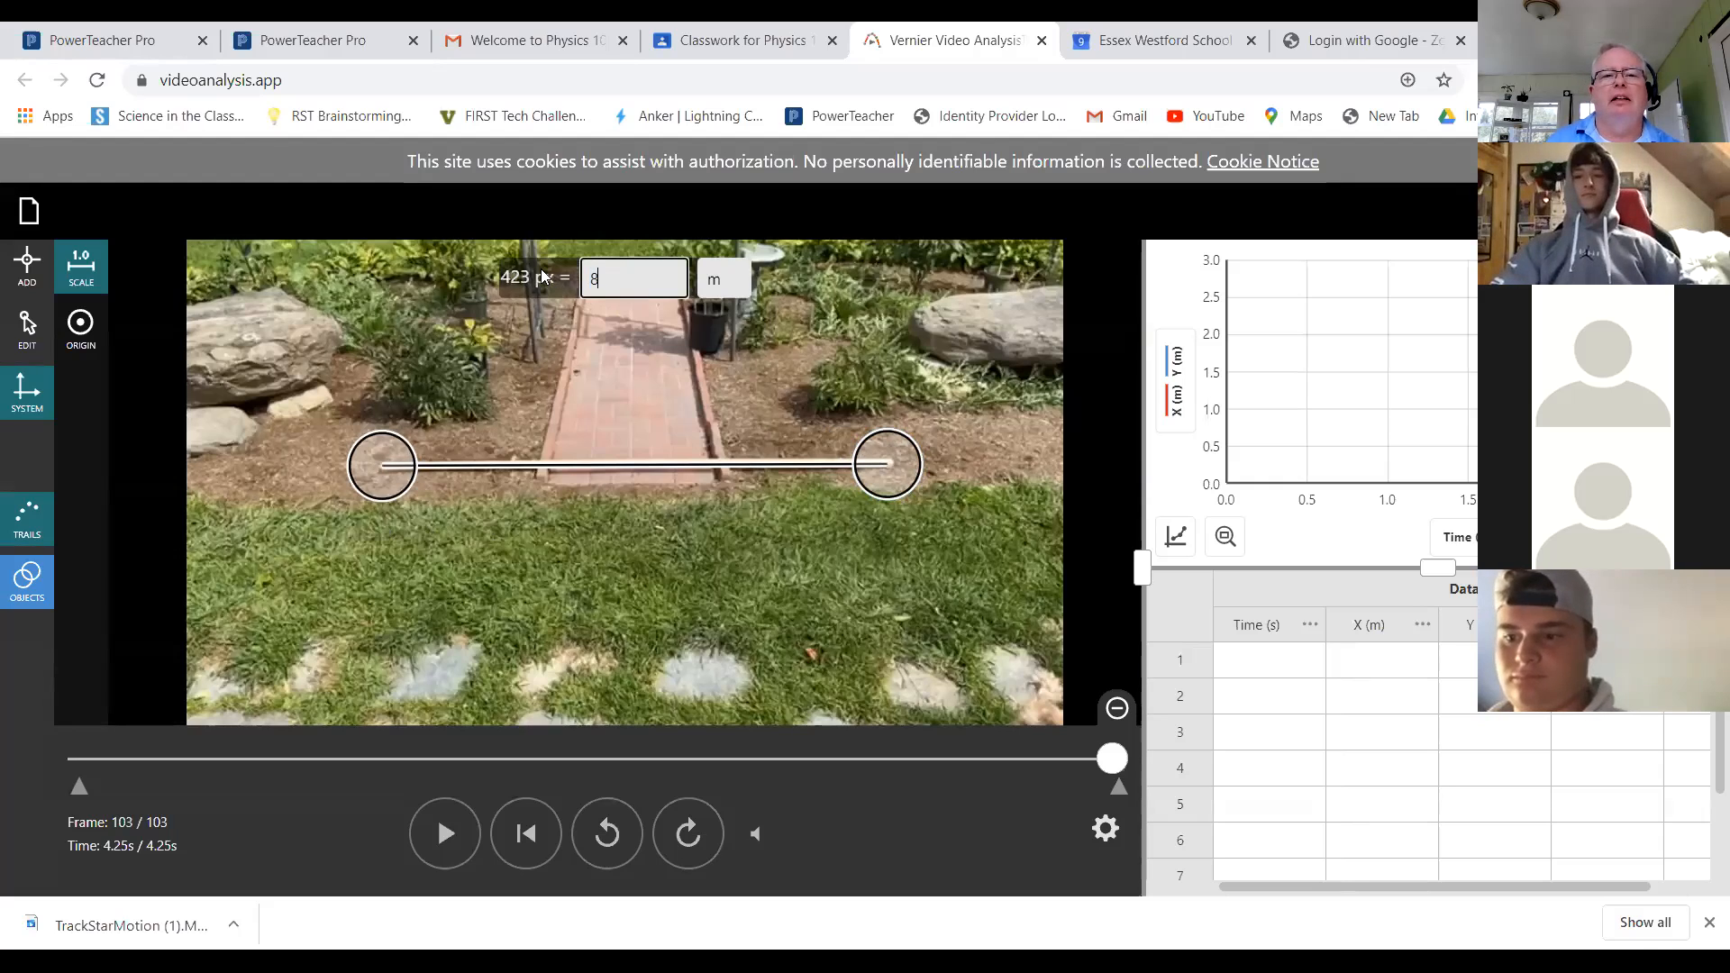
pyautogui.doubleClick(724, 282)
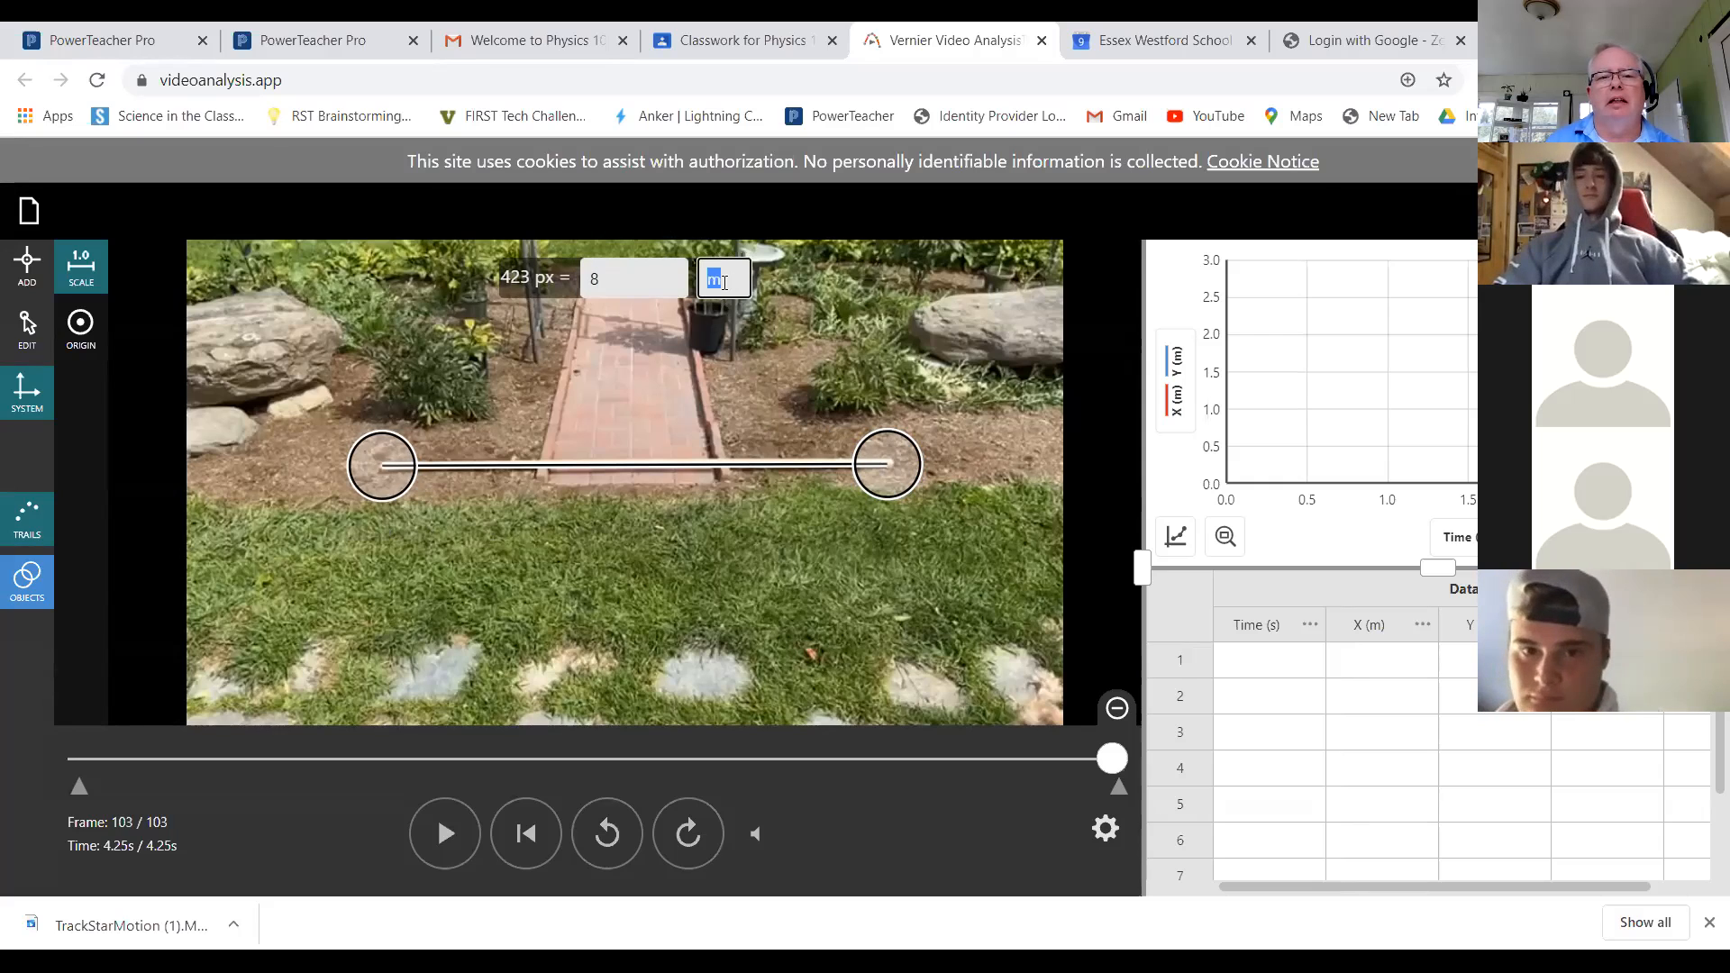
pyautogui.write('f')
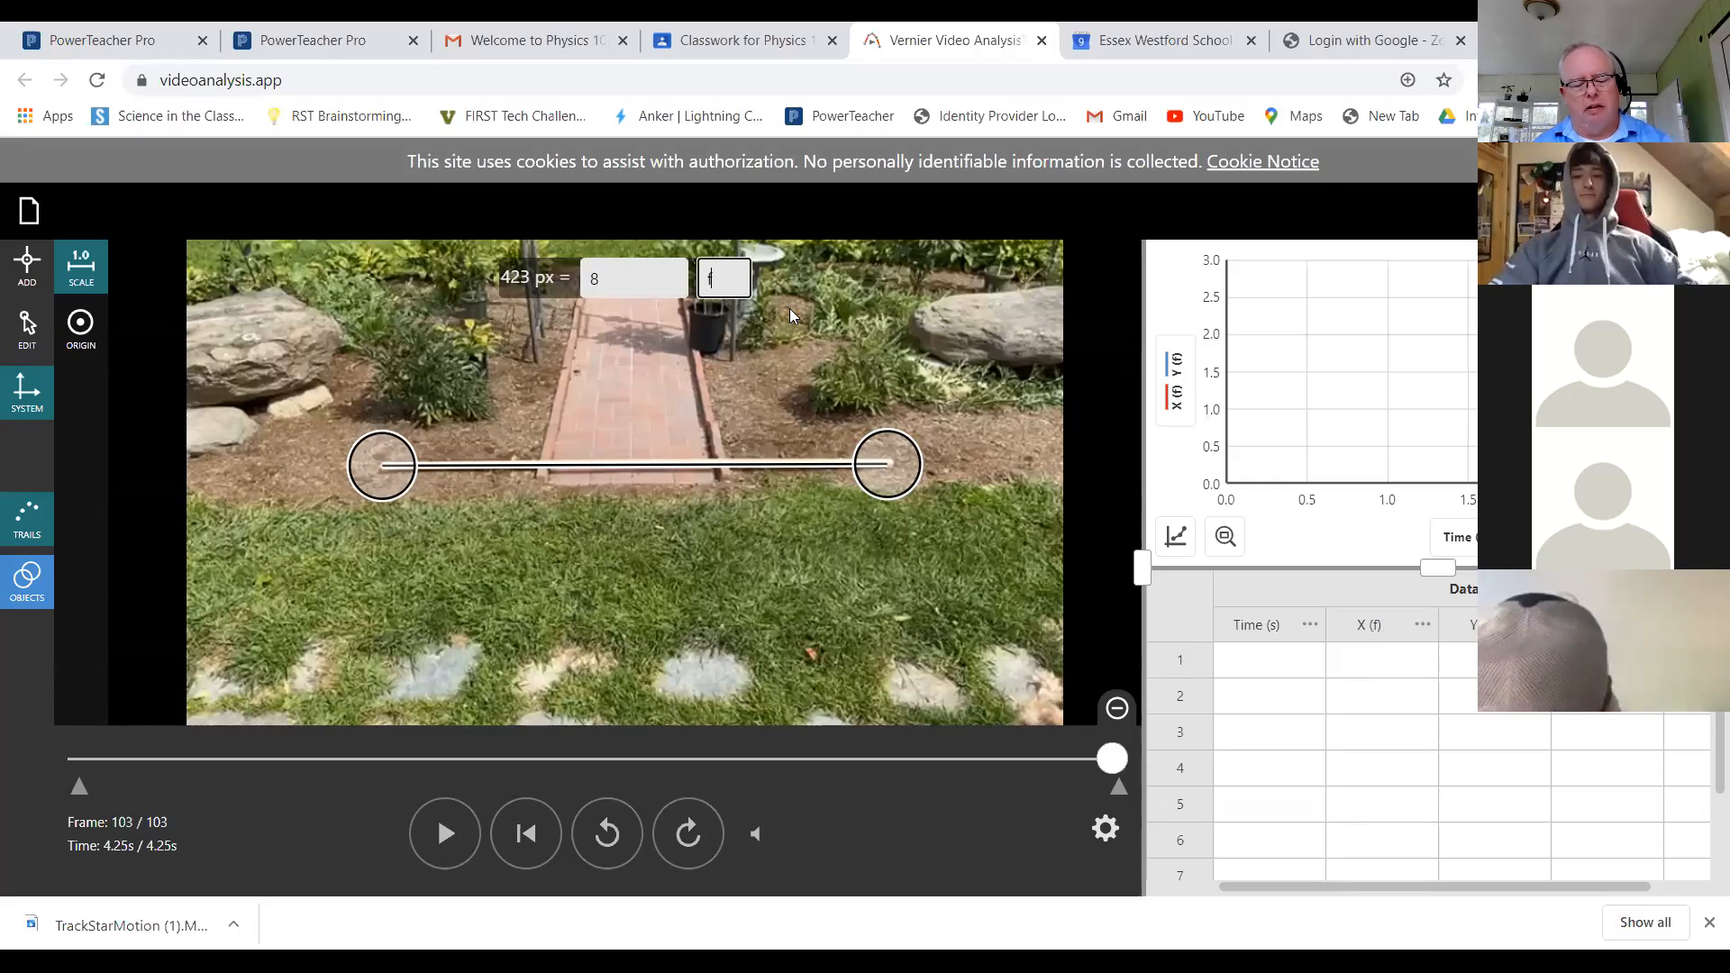
pyautogui.write('t')
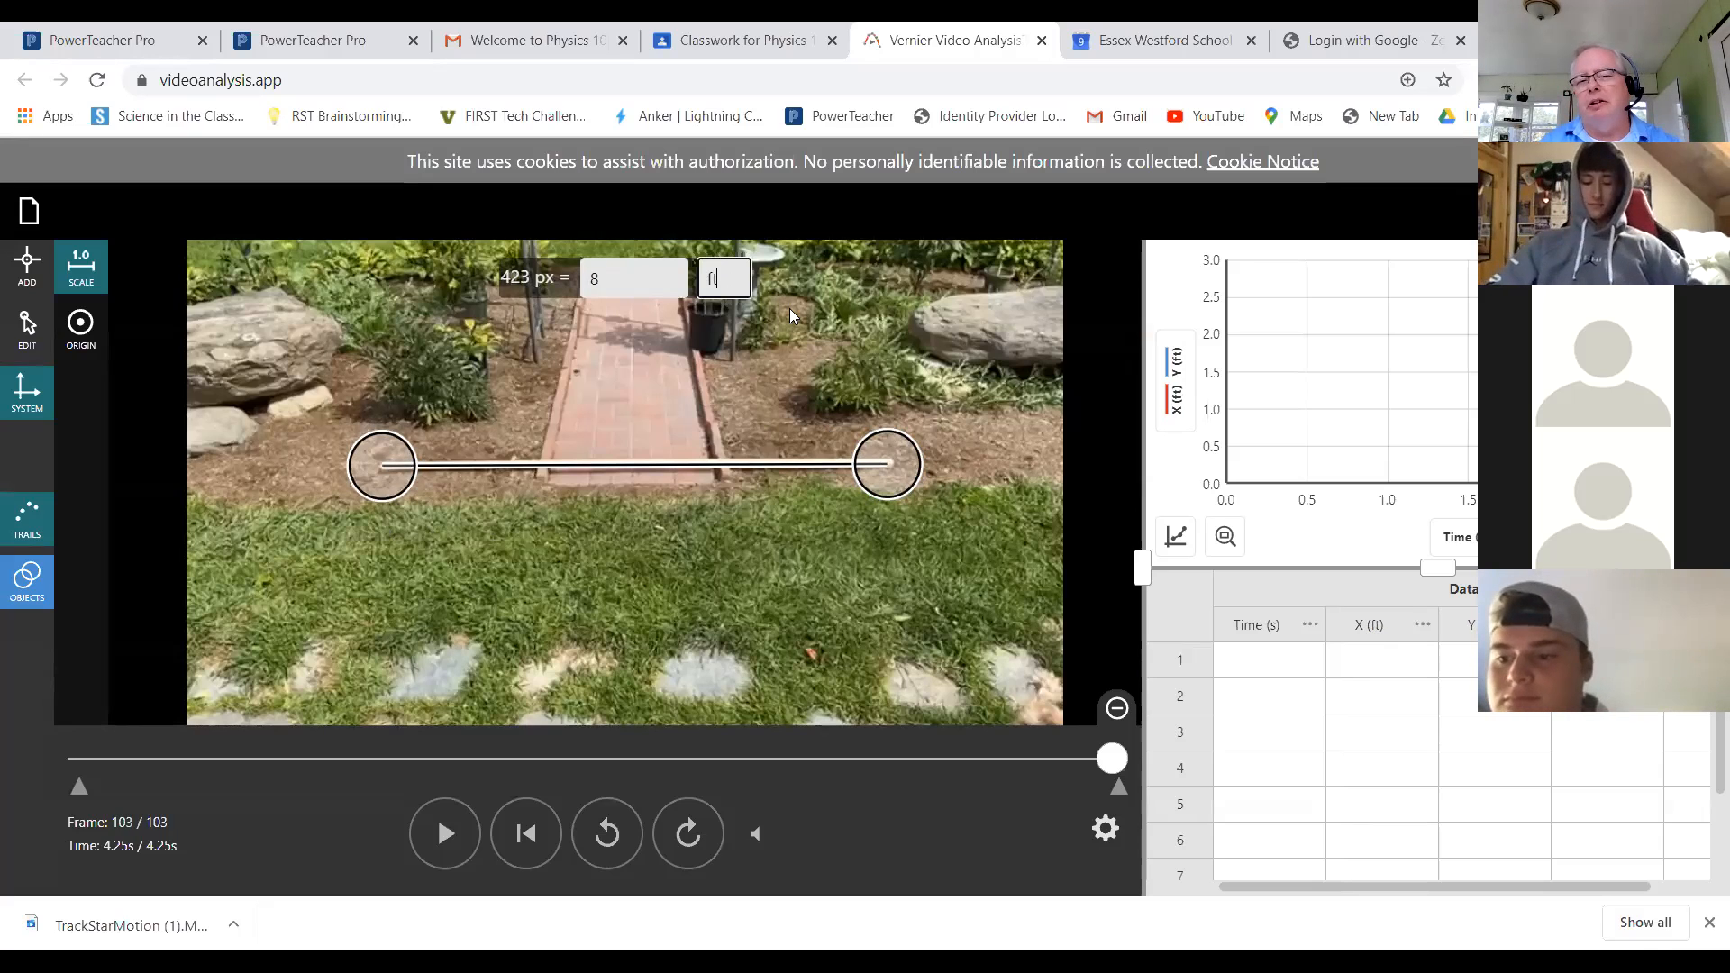
# Try rox as the scale's distance unit and restore it to ft.
pyautogui.press('BackSpace')
pyautogui.press('BackSpace')
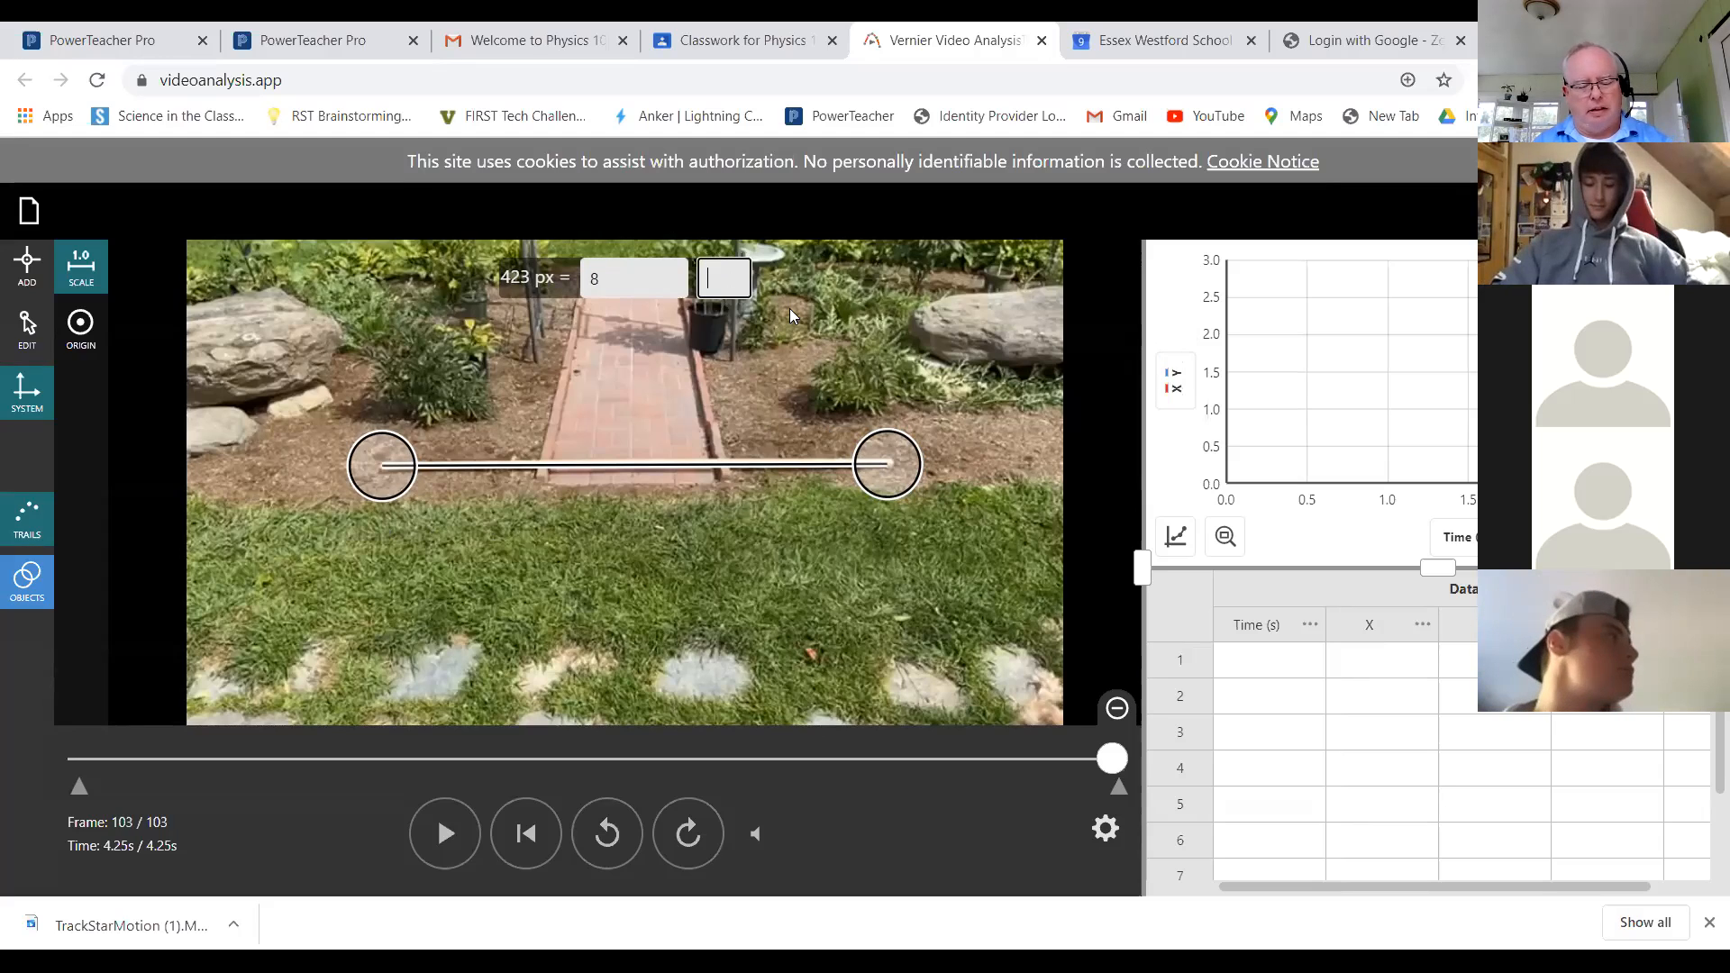
pyautogui.write('rox')
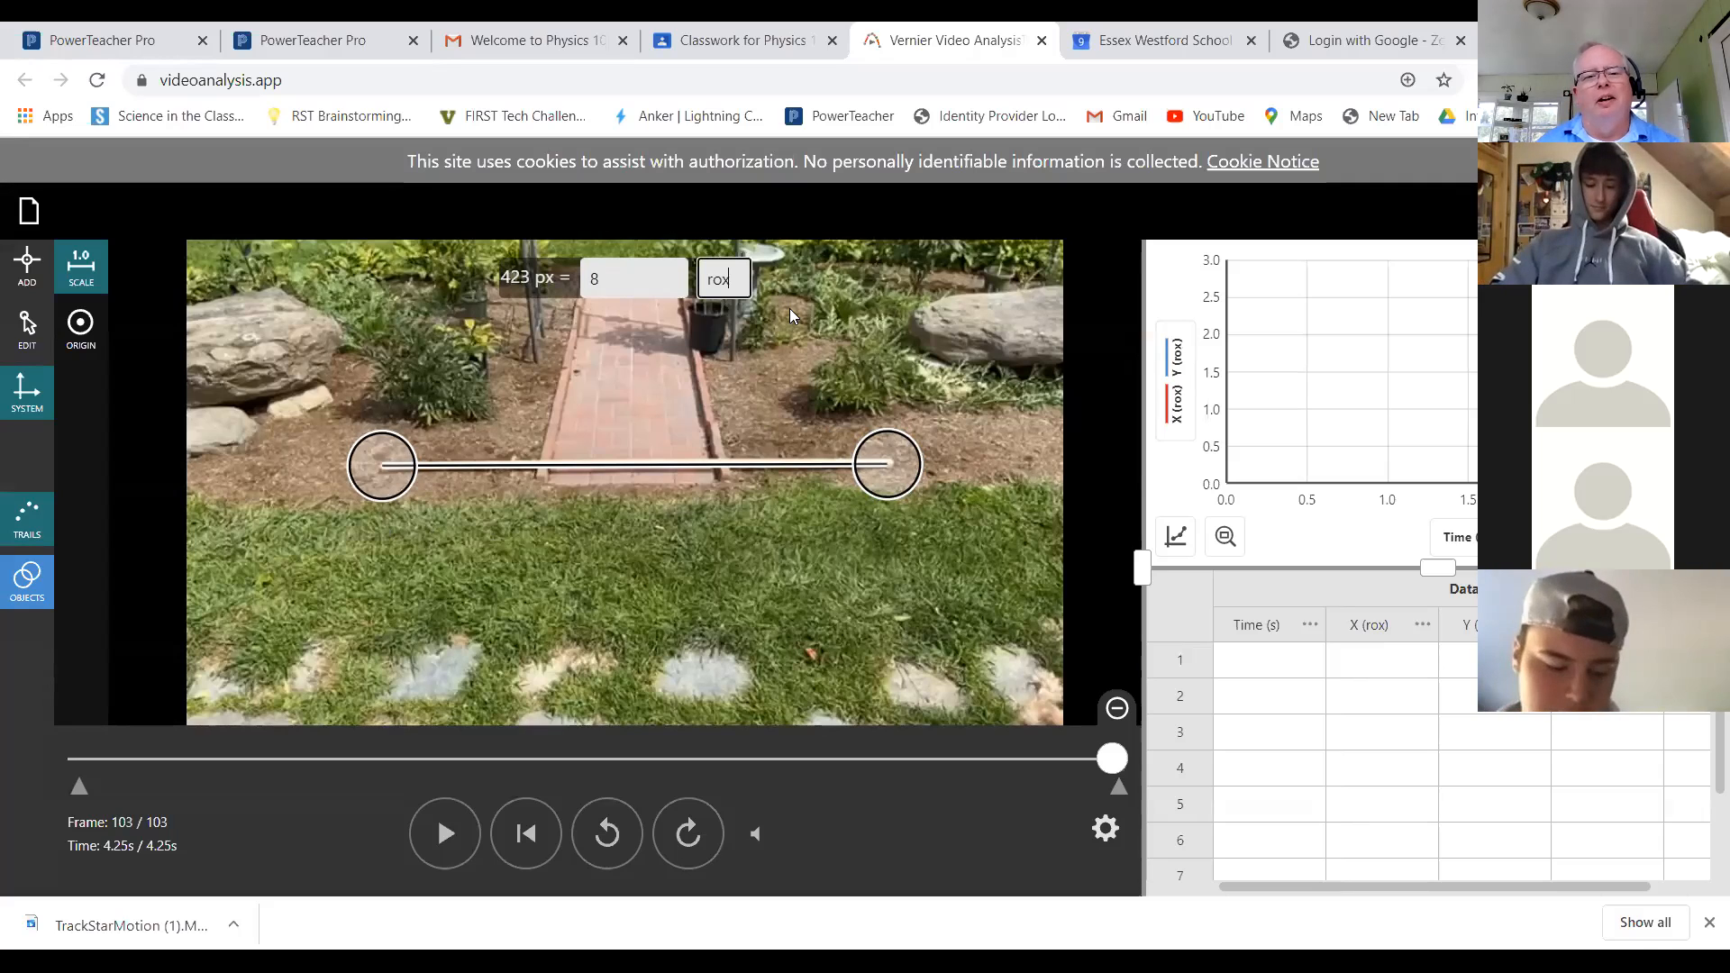
pyautogui.press('BackSpace')
pyautogui.press('BackSpace')
pyautogui.press('BackSpace')
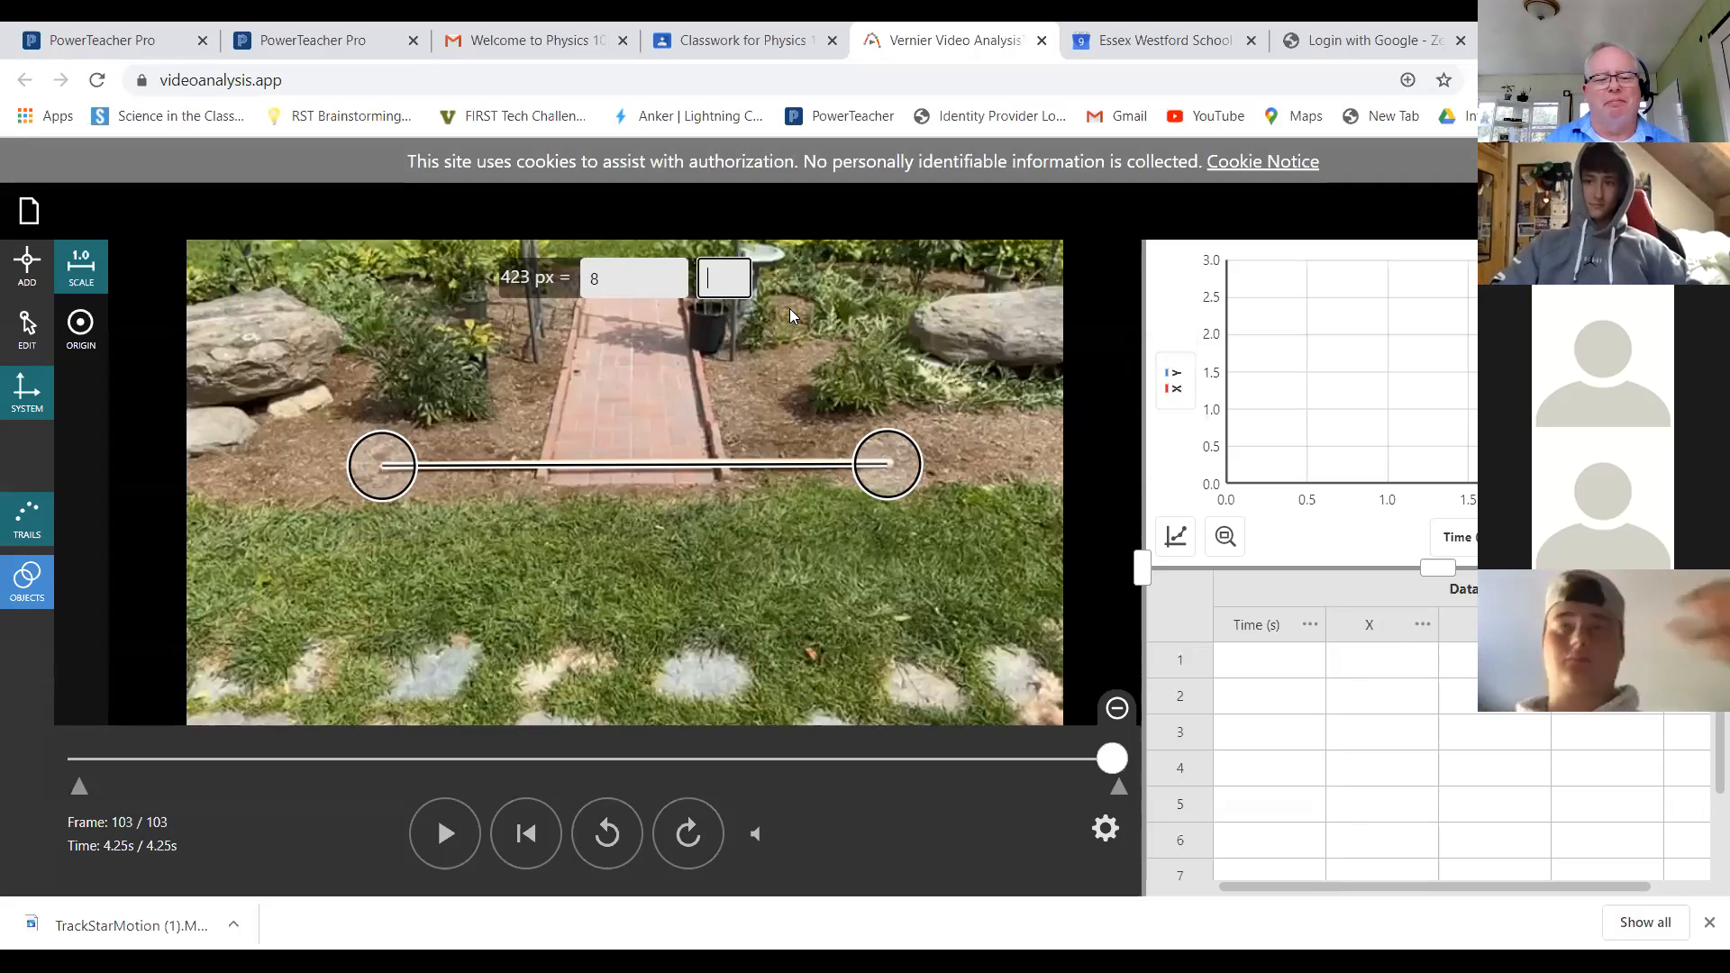
pyautogui.write('ft')
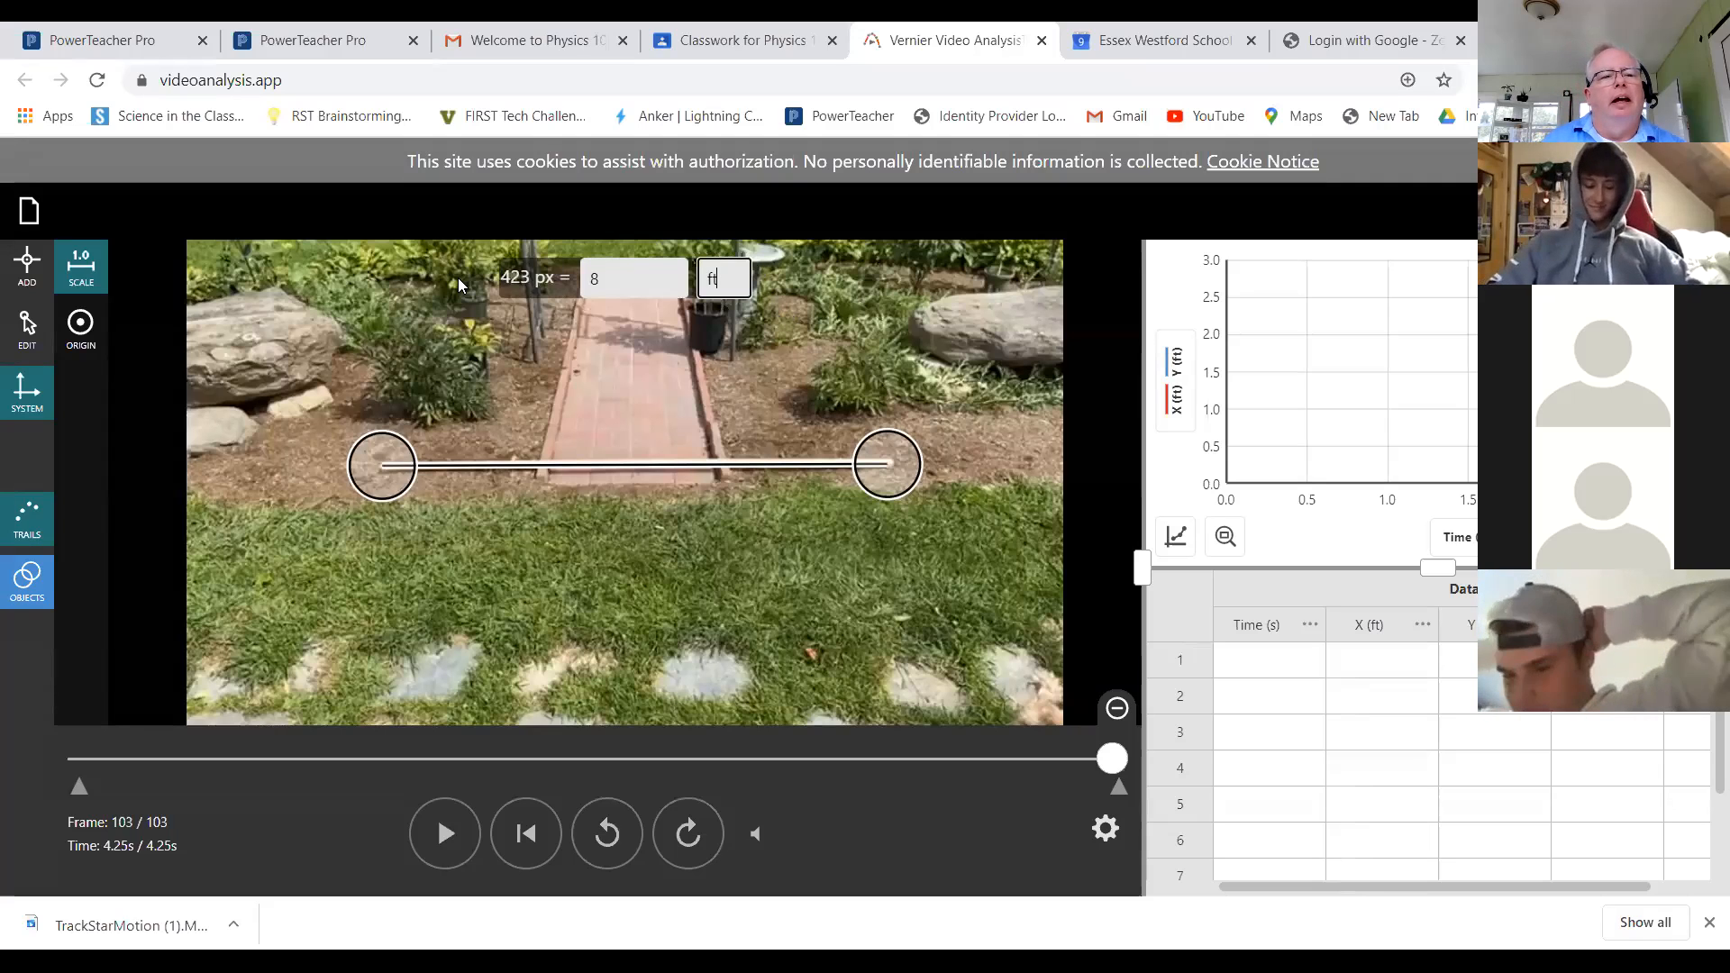
# Place the coordinate system's origin at the left end of the wooden pole.
pyautogui.click(81, 341)
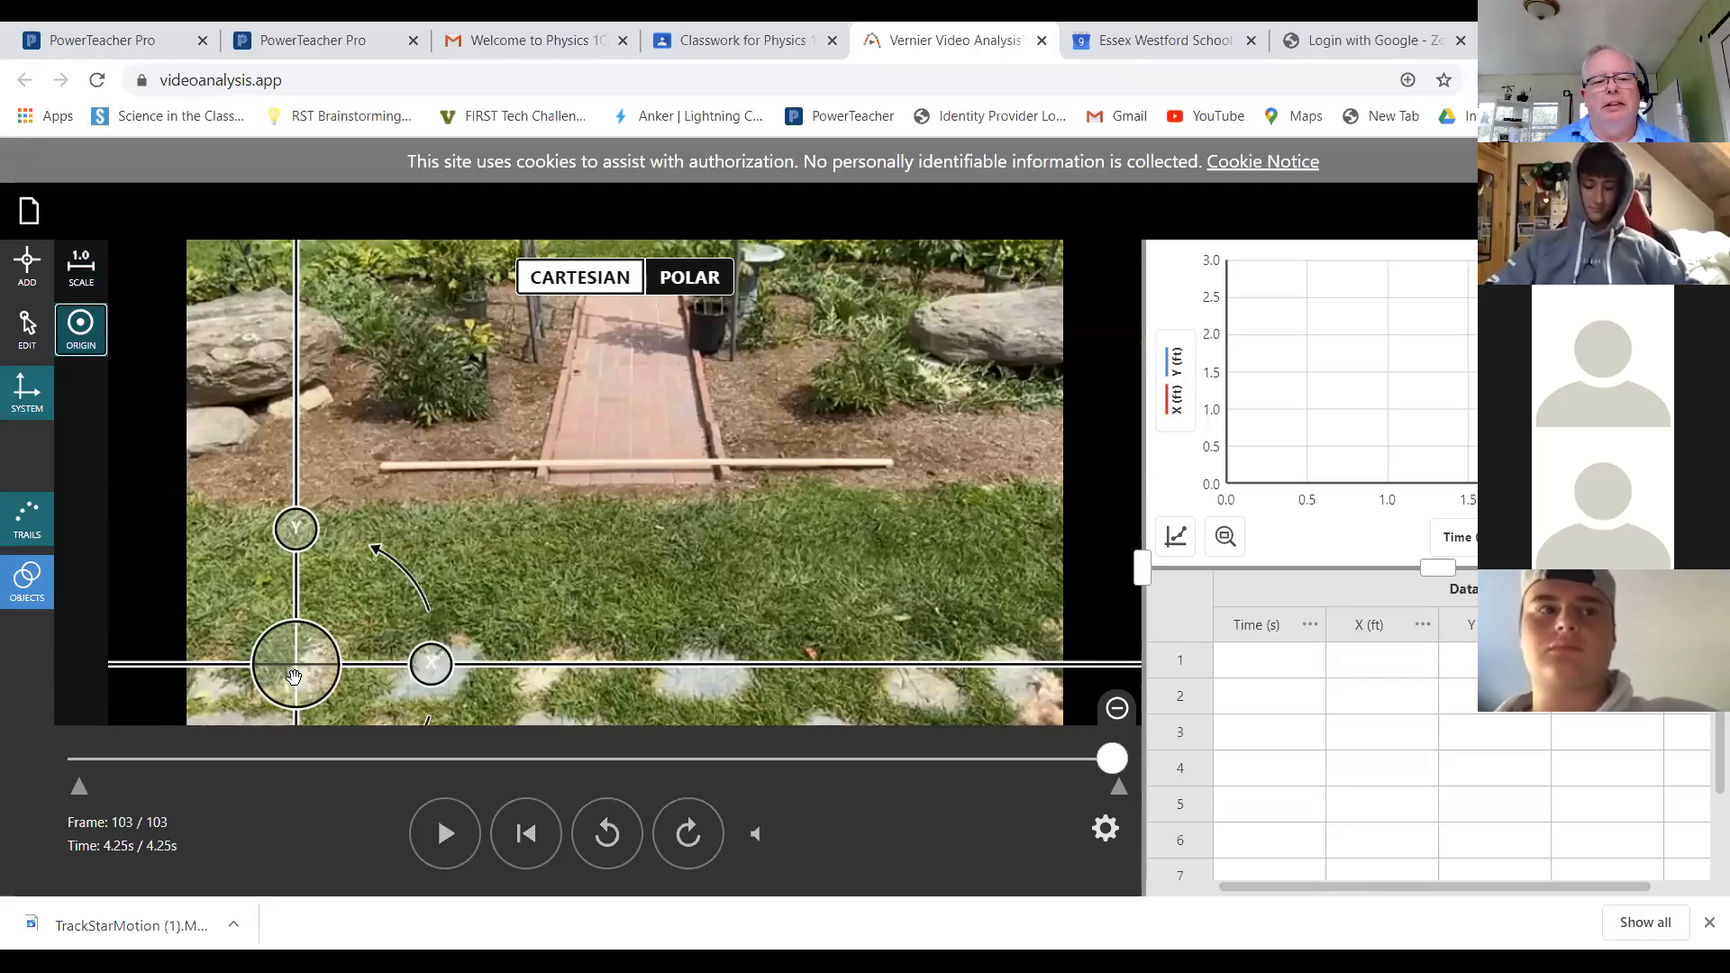
pyautogui.moveTo(297, 668); pyautogui.dragTo(381, 470)
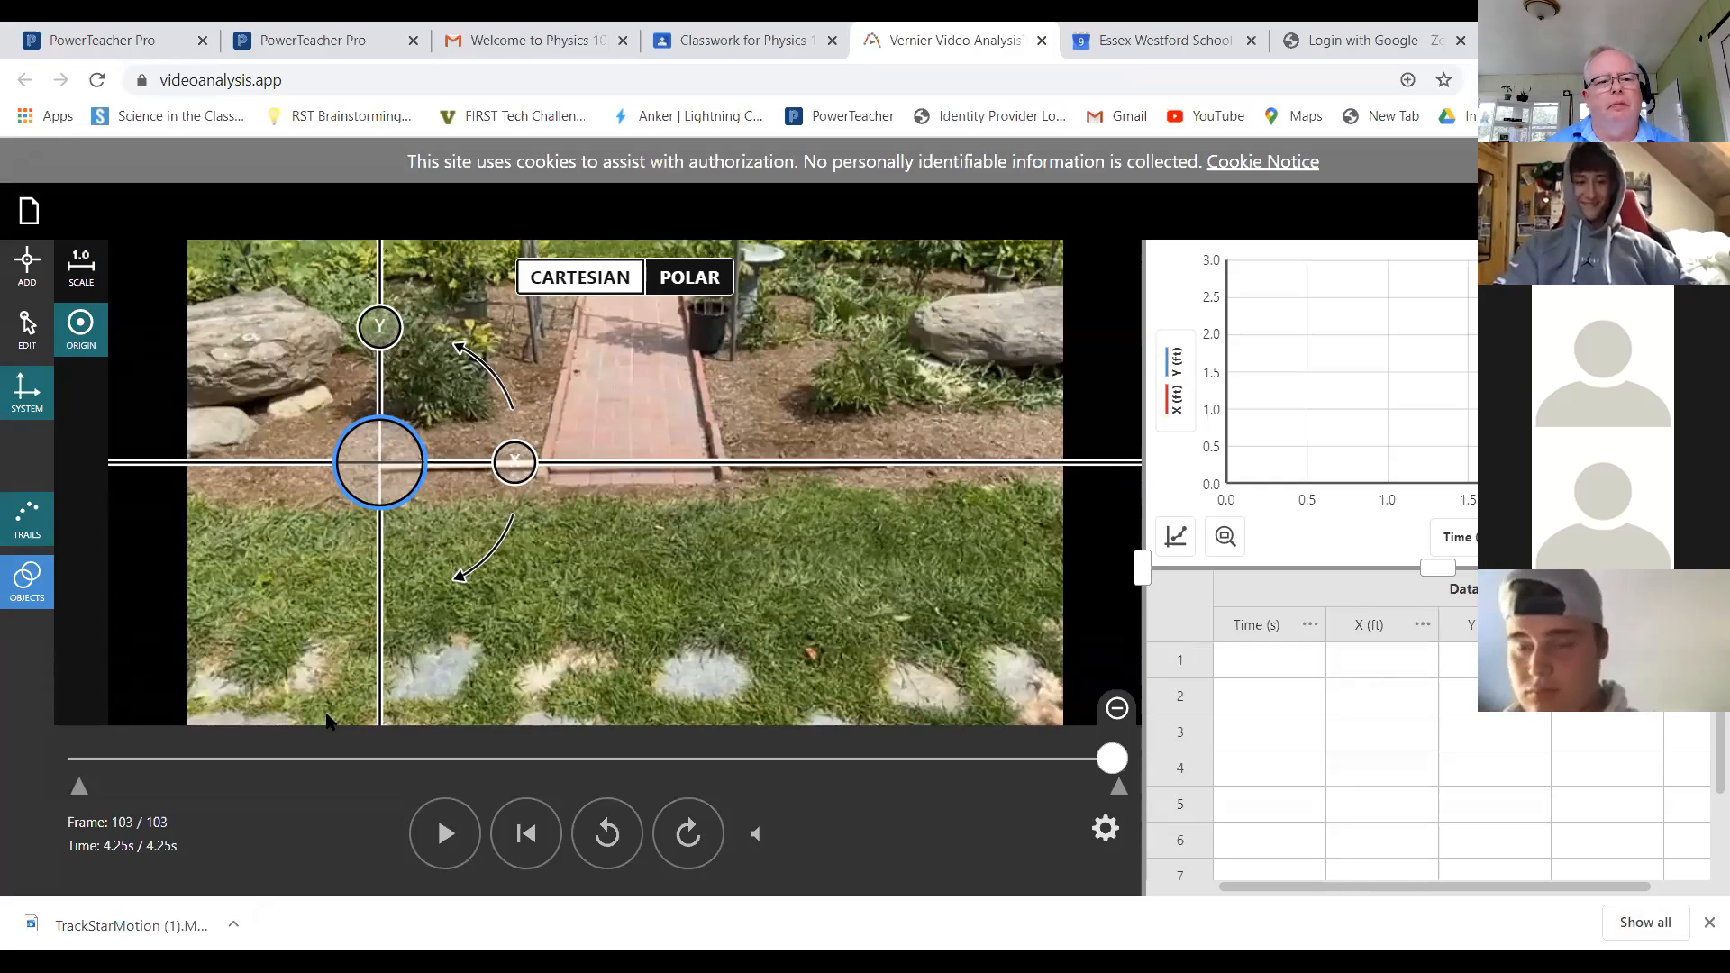
# Move the video back to frame 30 and add tracking points on the dog's body in frames 30 to 34.
pyautogui.click(445, 835)
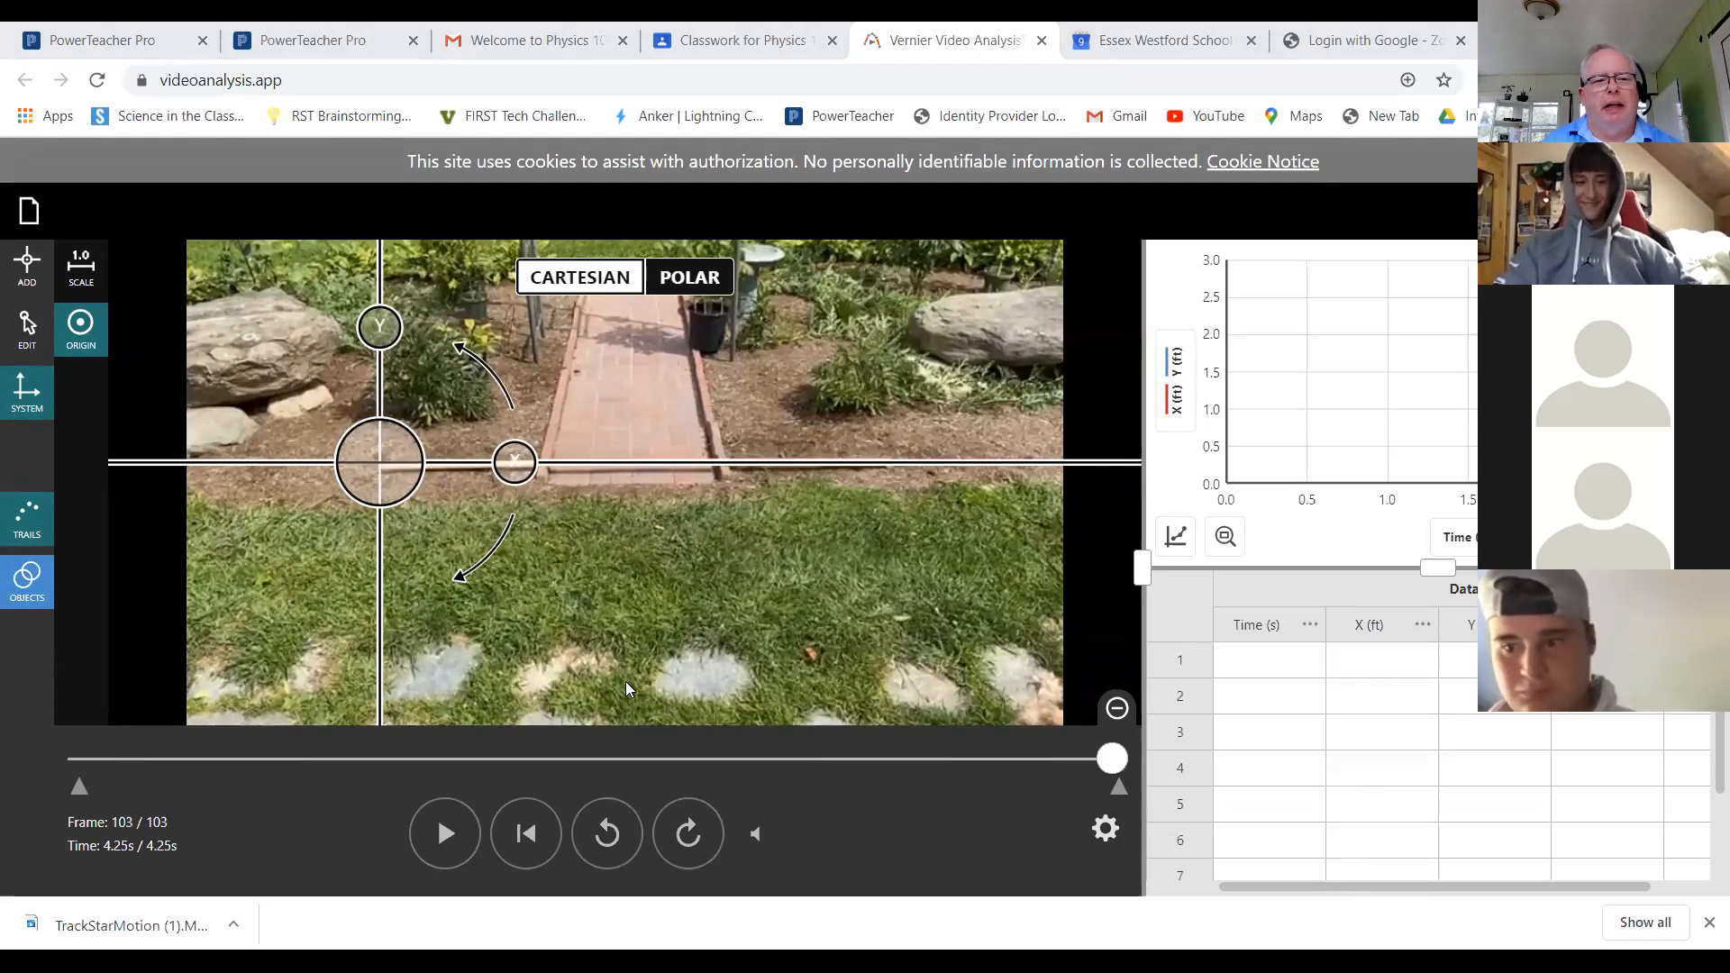
pyautogui.moveTo(1106, 764); pyautogui.dragTo(374, 800)
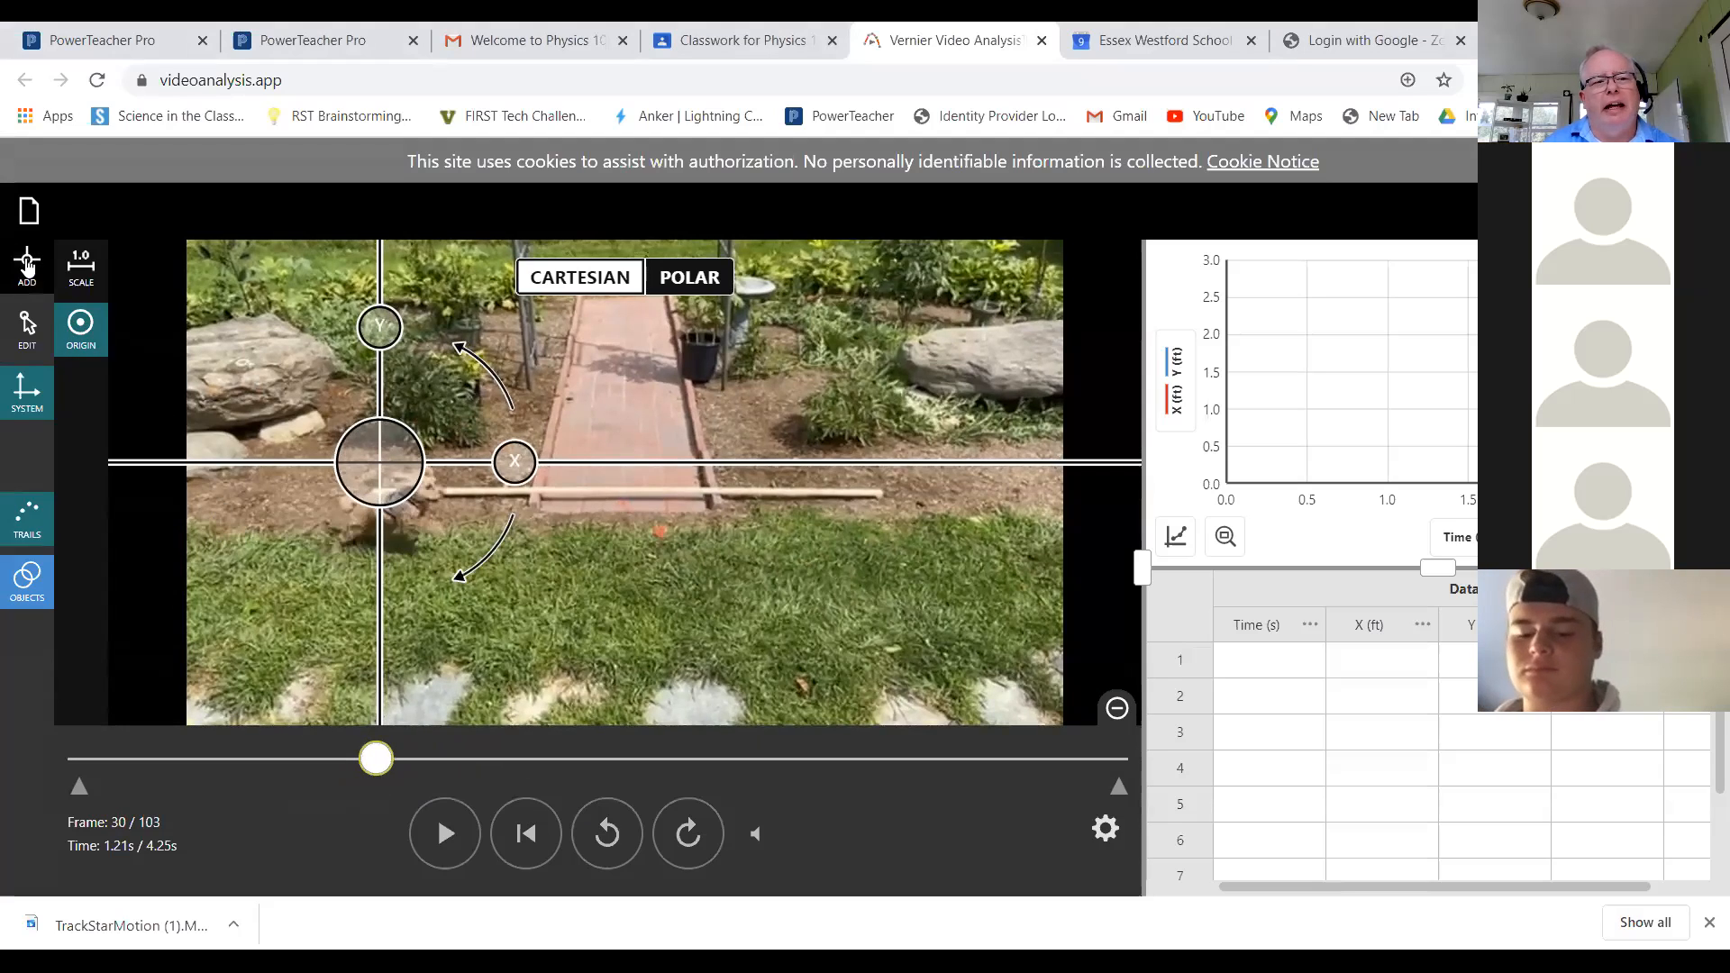
pyautogui.click(27, 263)
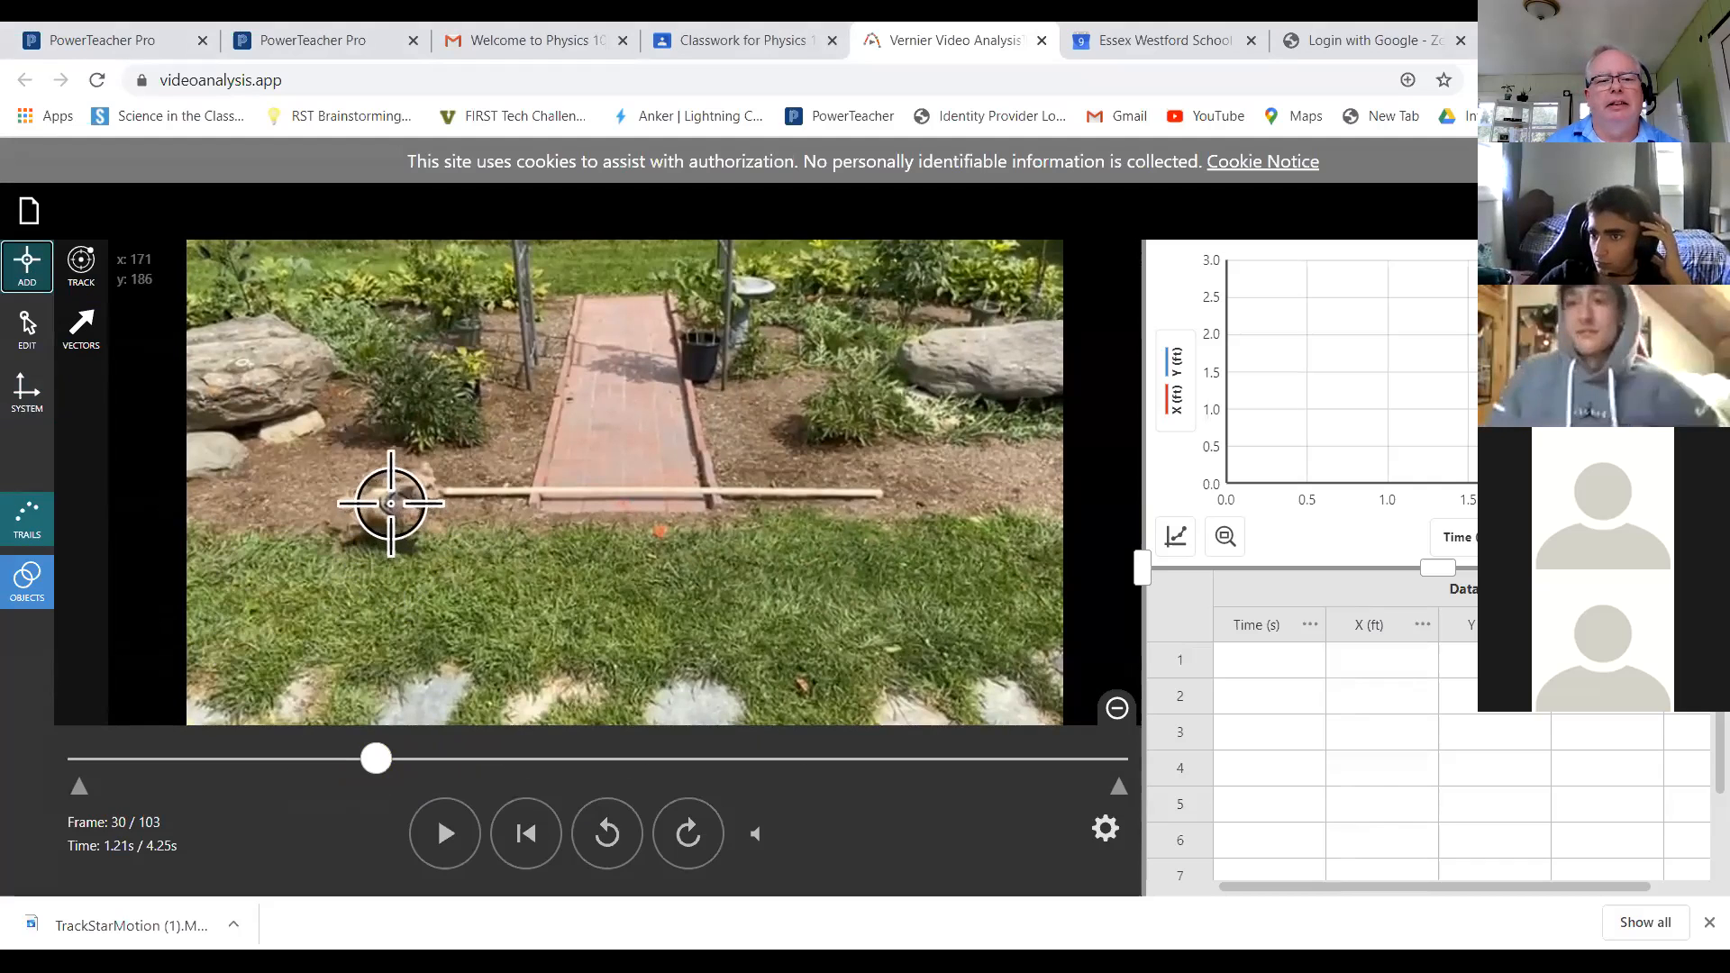
pyautogui.click(390, 503)
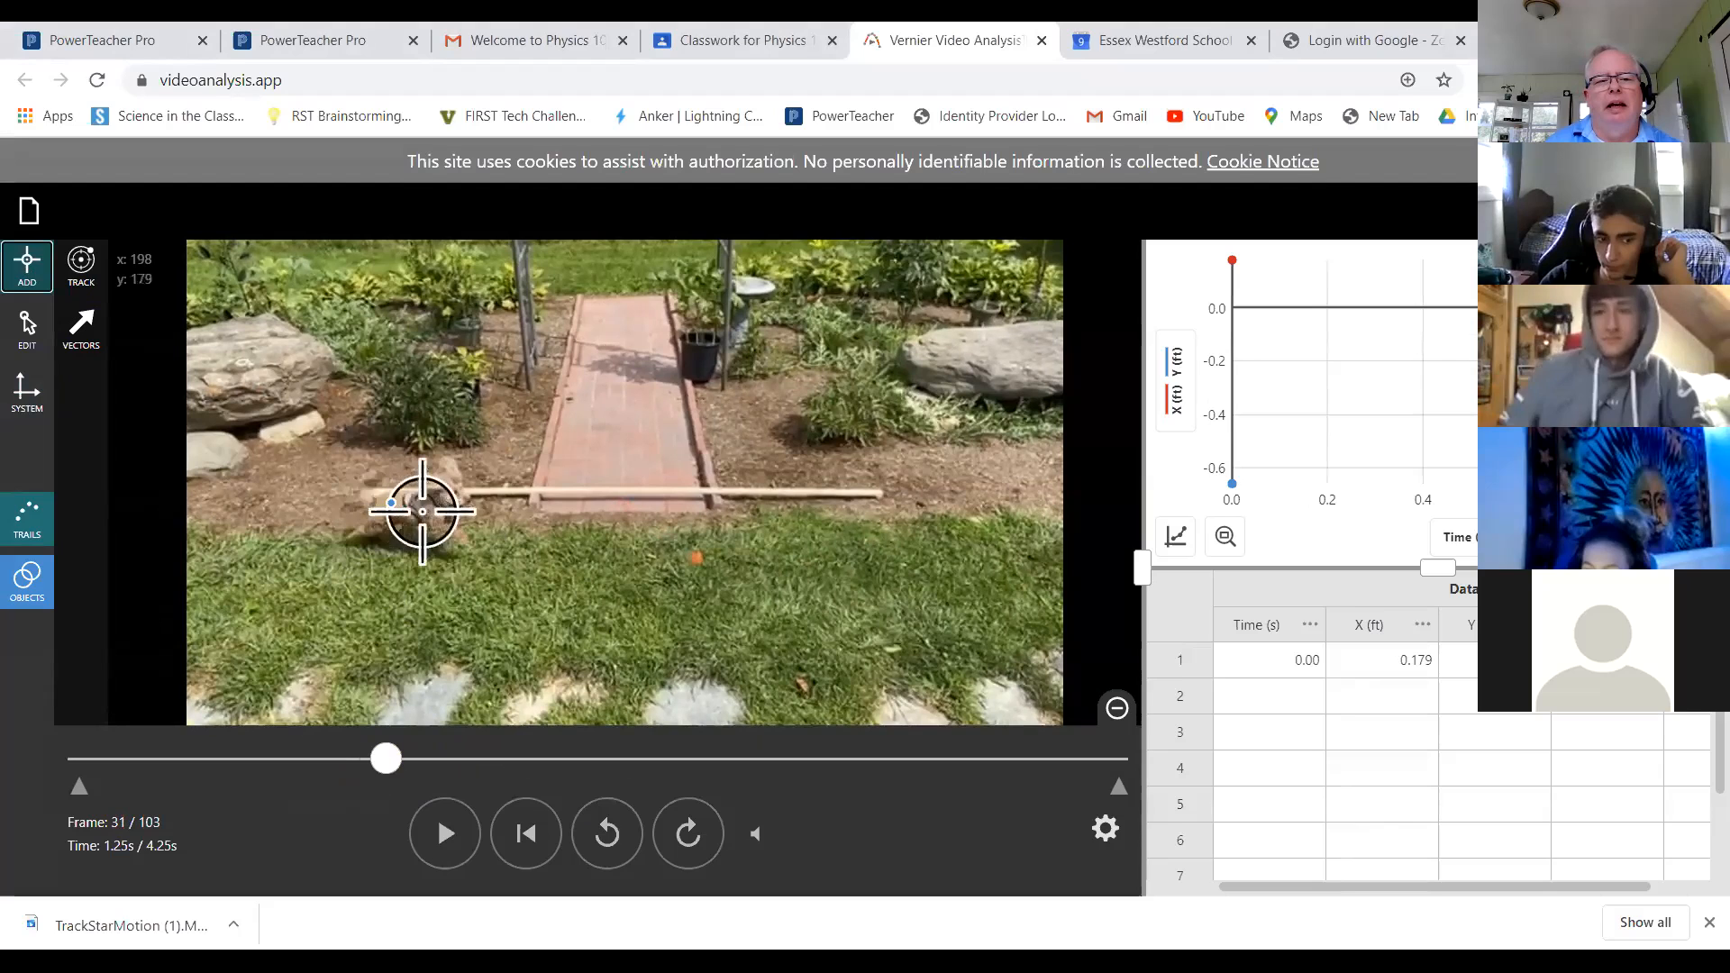
pyautogui.click(418, 505)
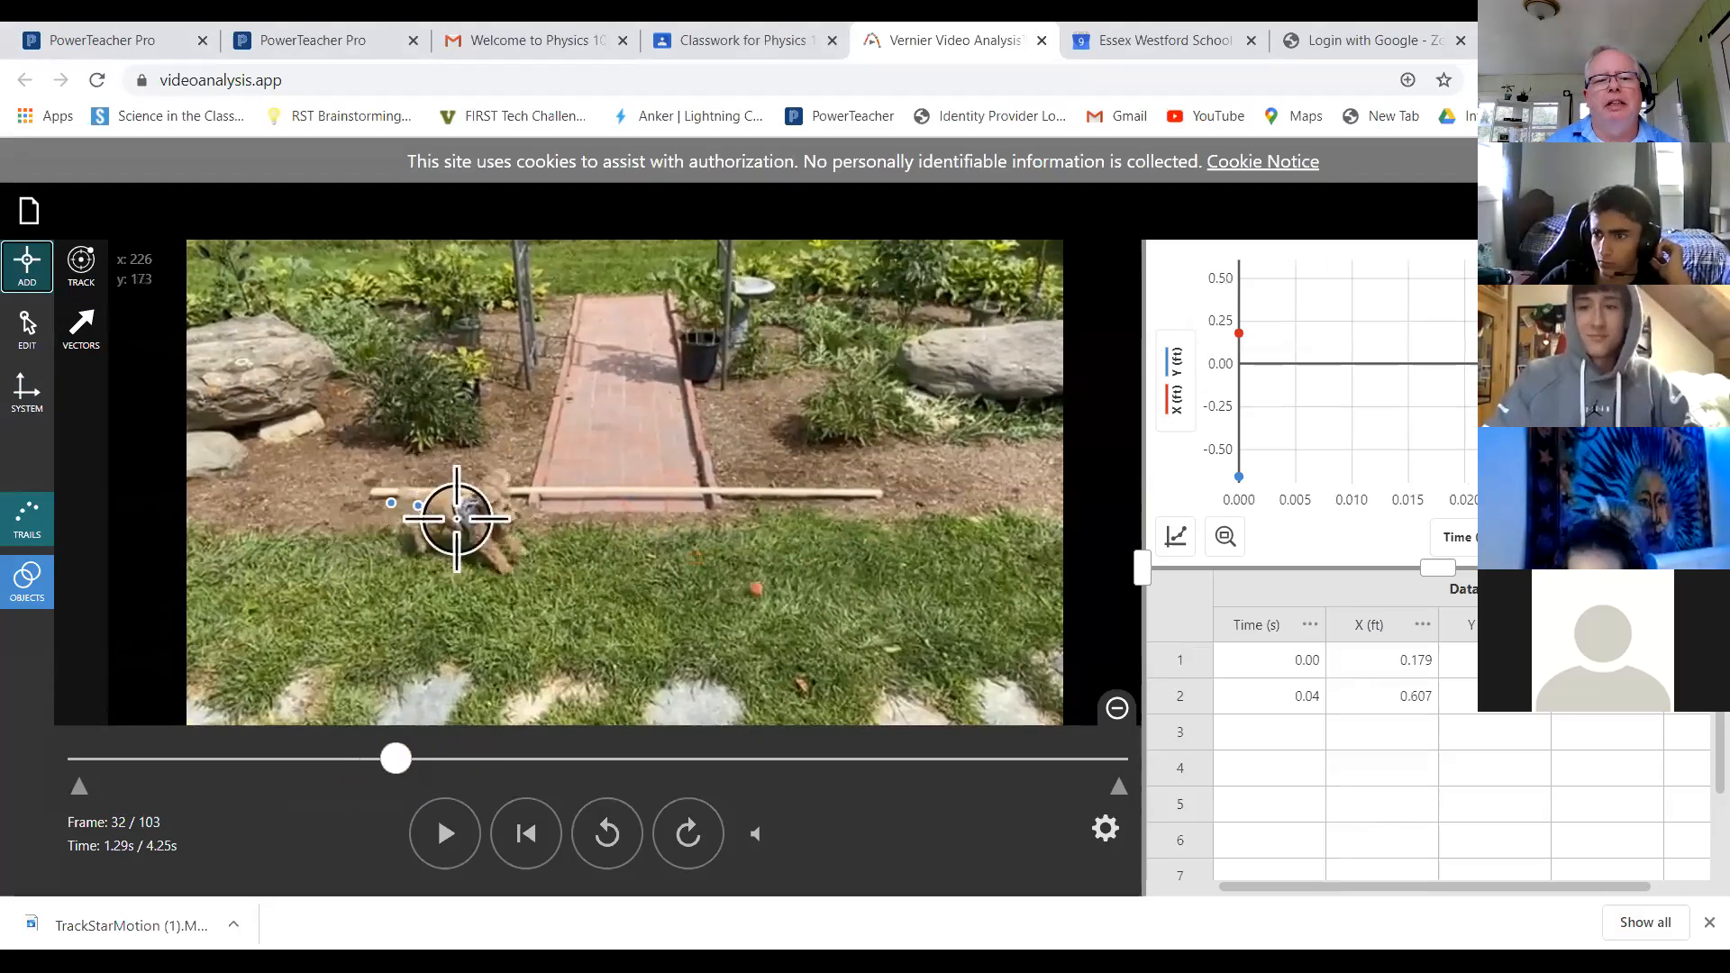
pyautogui.click(470, 506)
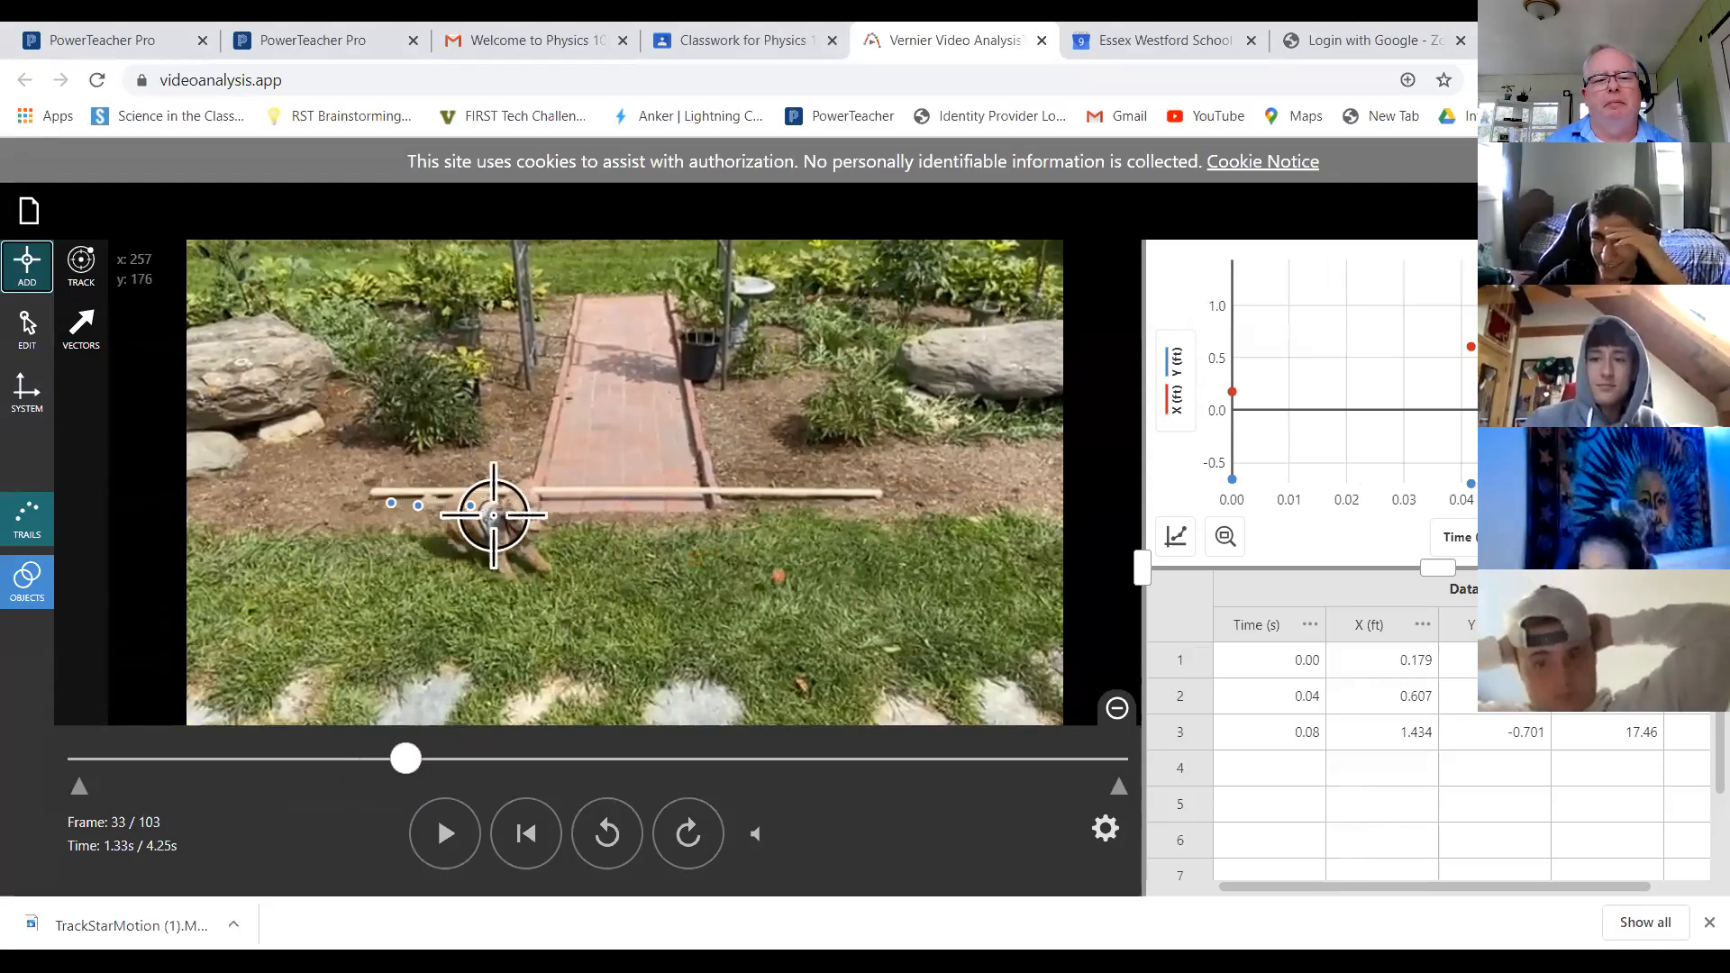
pyautogui.click(493, 512)
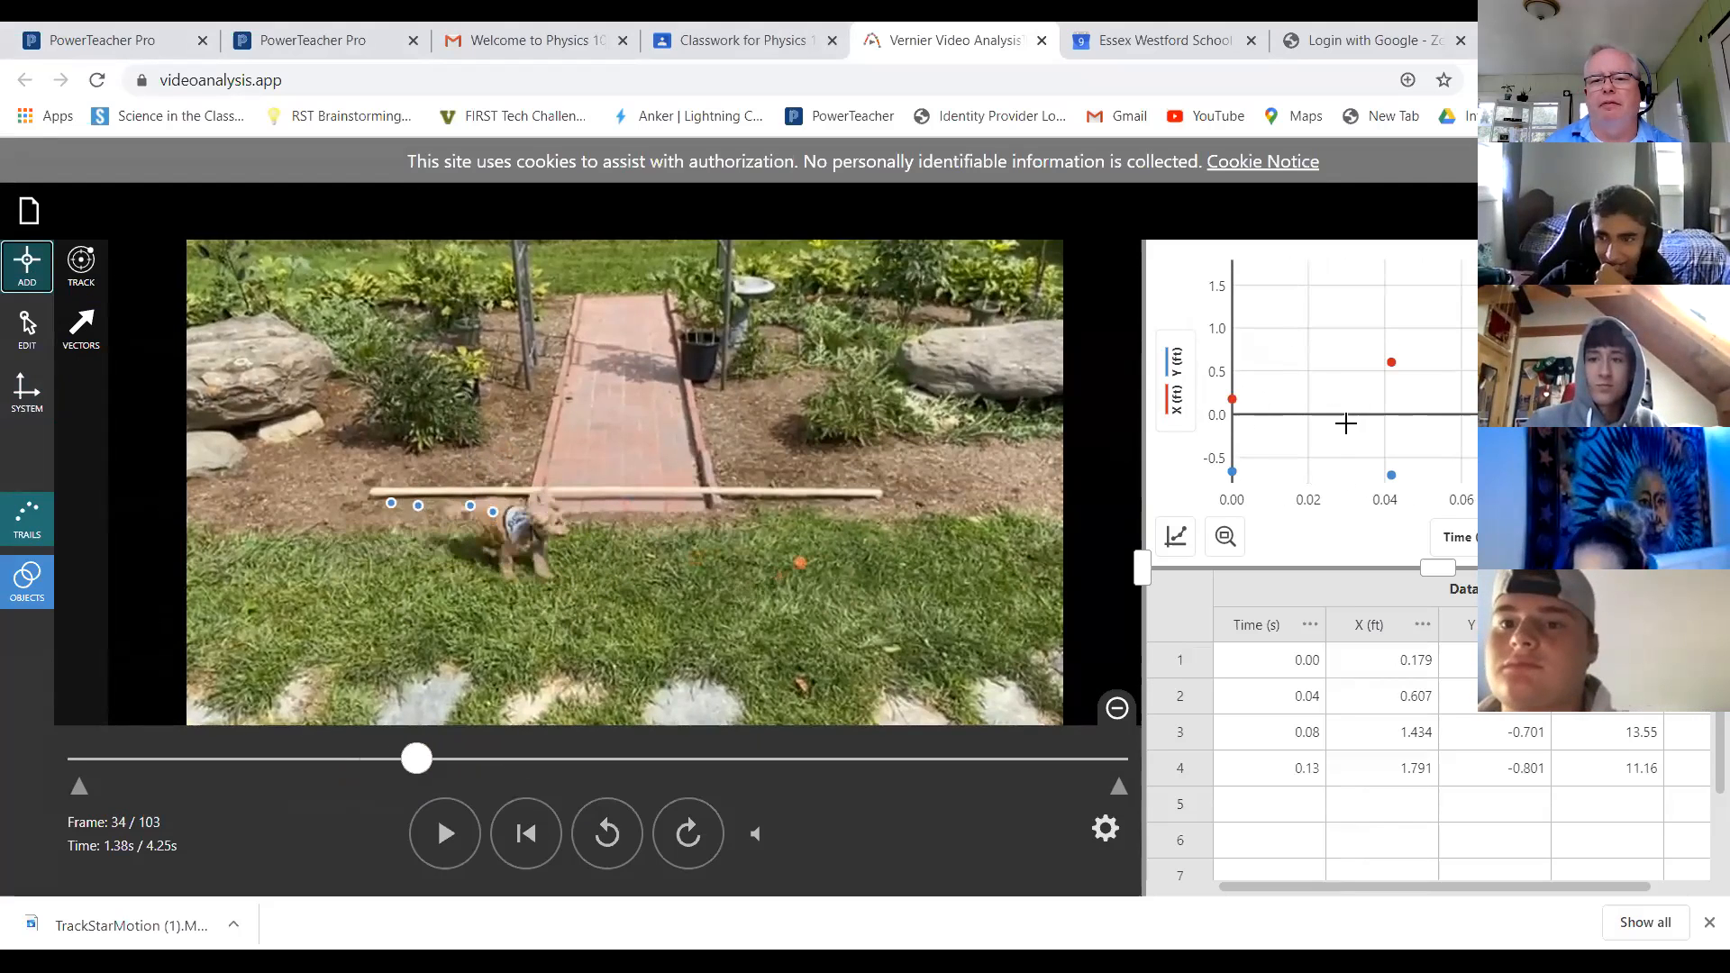
pyautogui.click(525, 519)
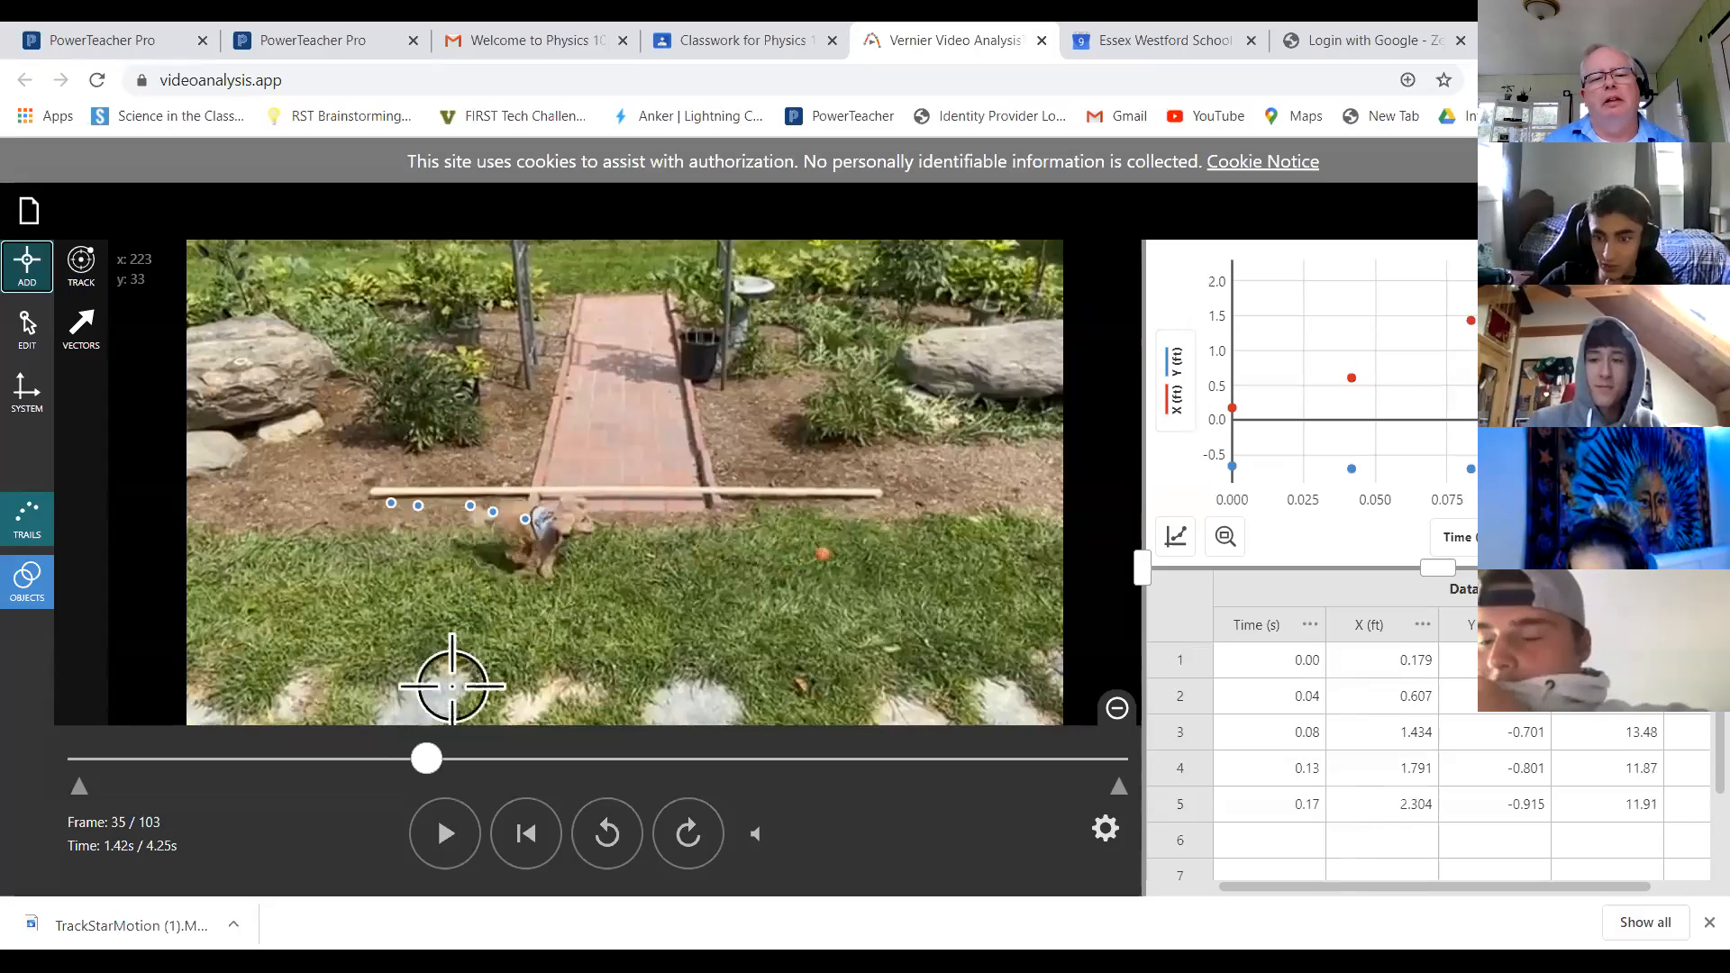
# Skip ahead to frame 36 and add tracking points on the dog in each frame from 36 to 43.
pyautogui.click(437, 763)
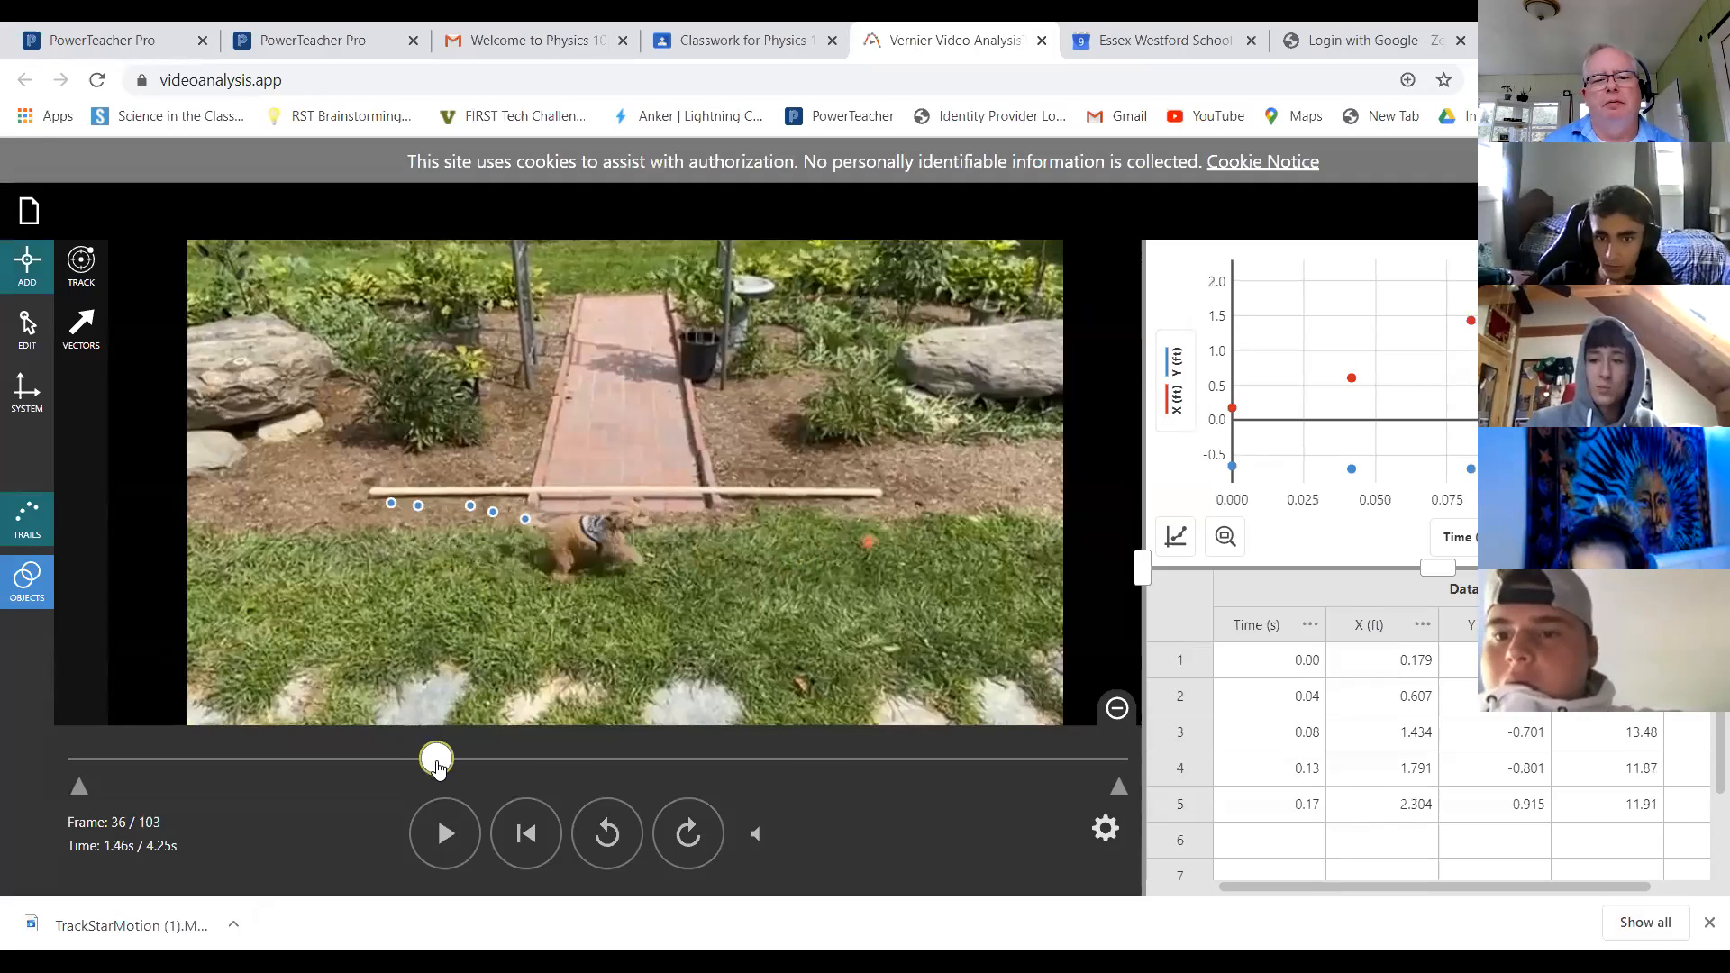
pyautogui.click(598, 522)
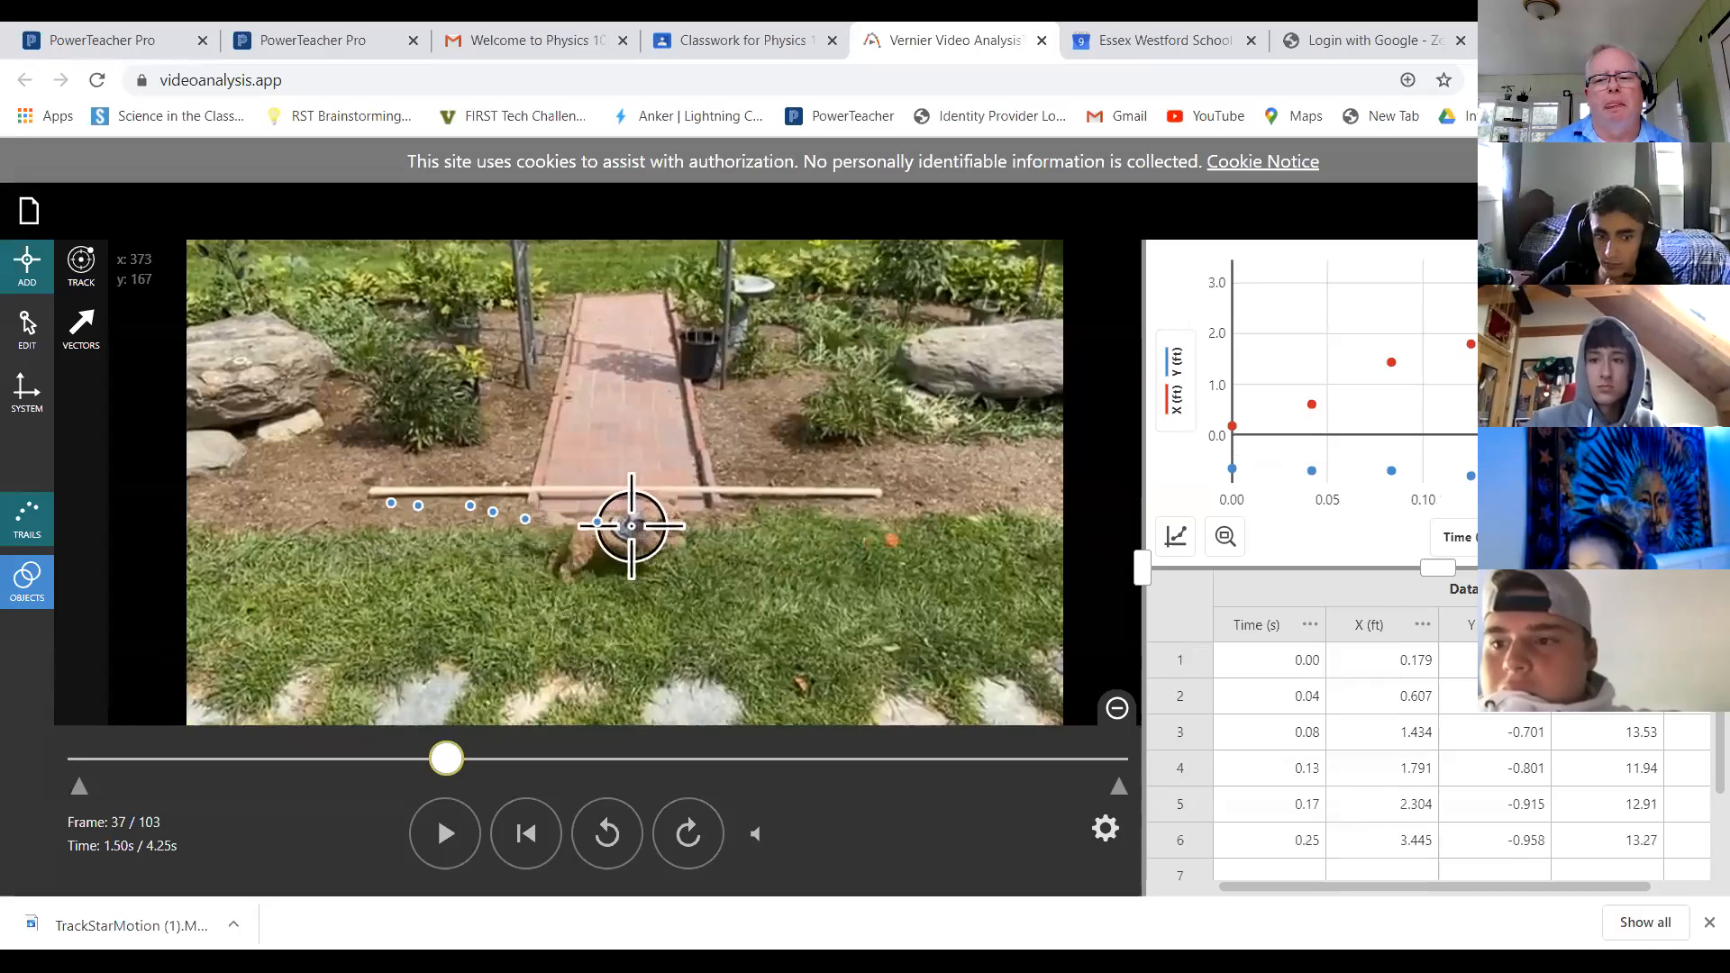
pyautogui.click(632, 525)
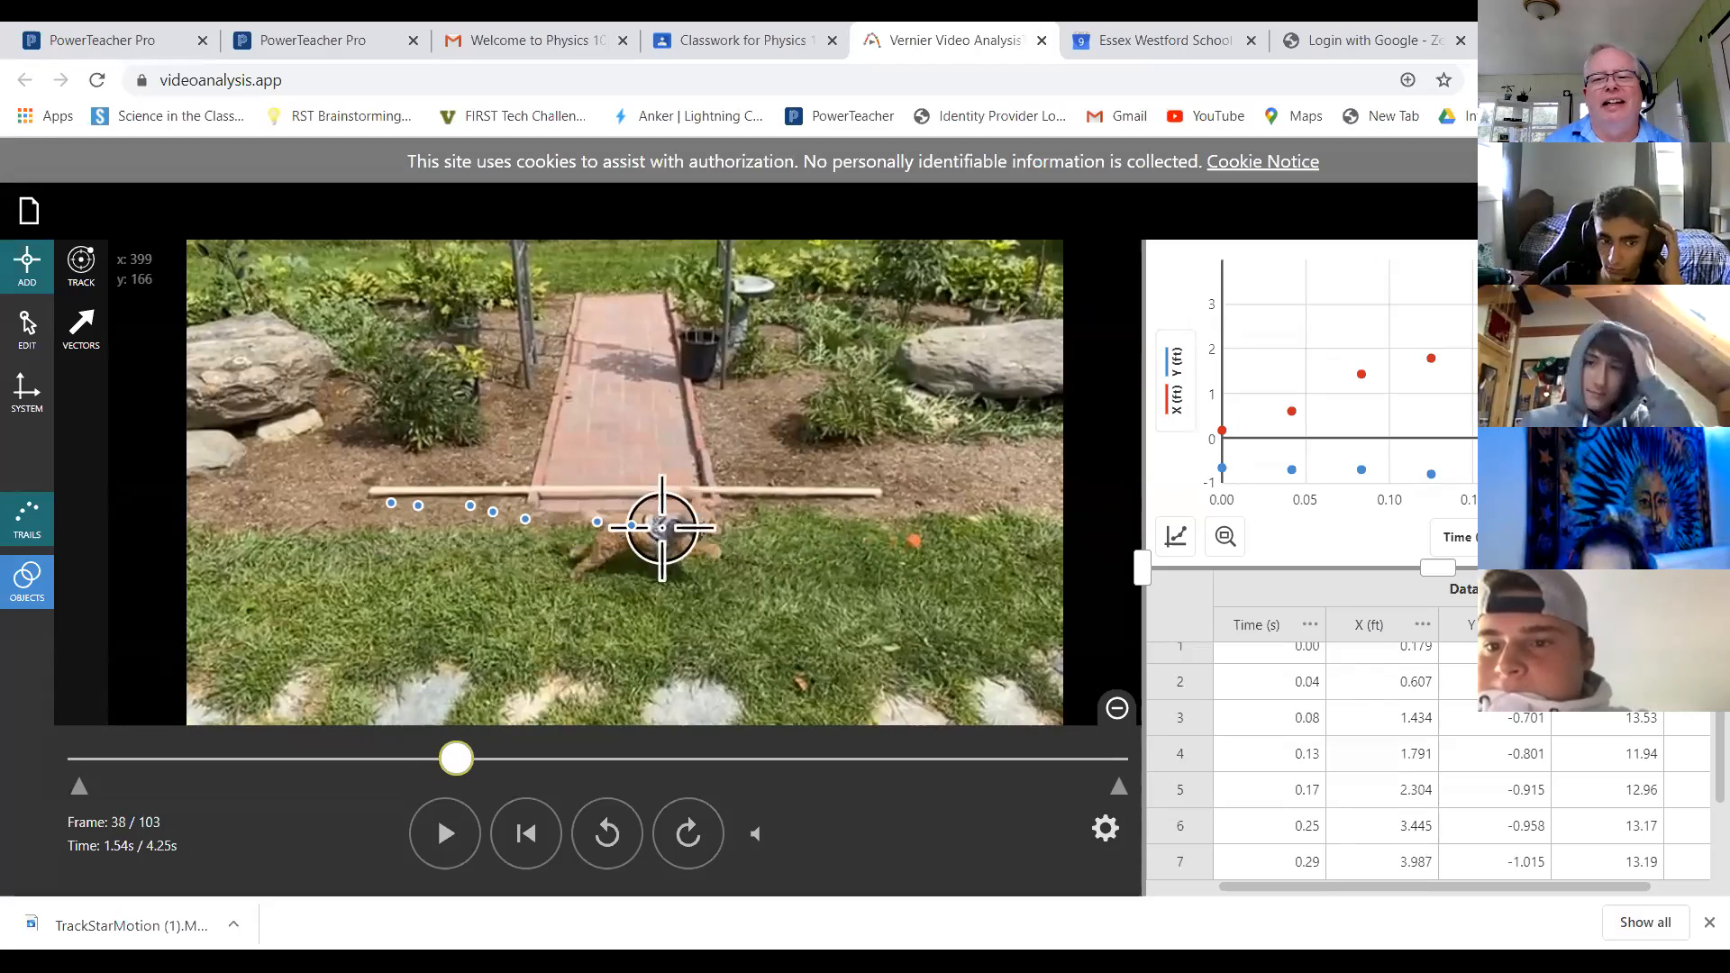
pyautogui.click(662, 526)
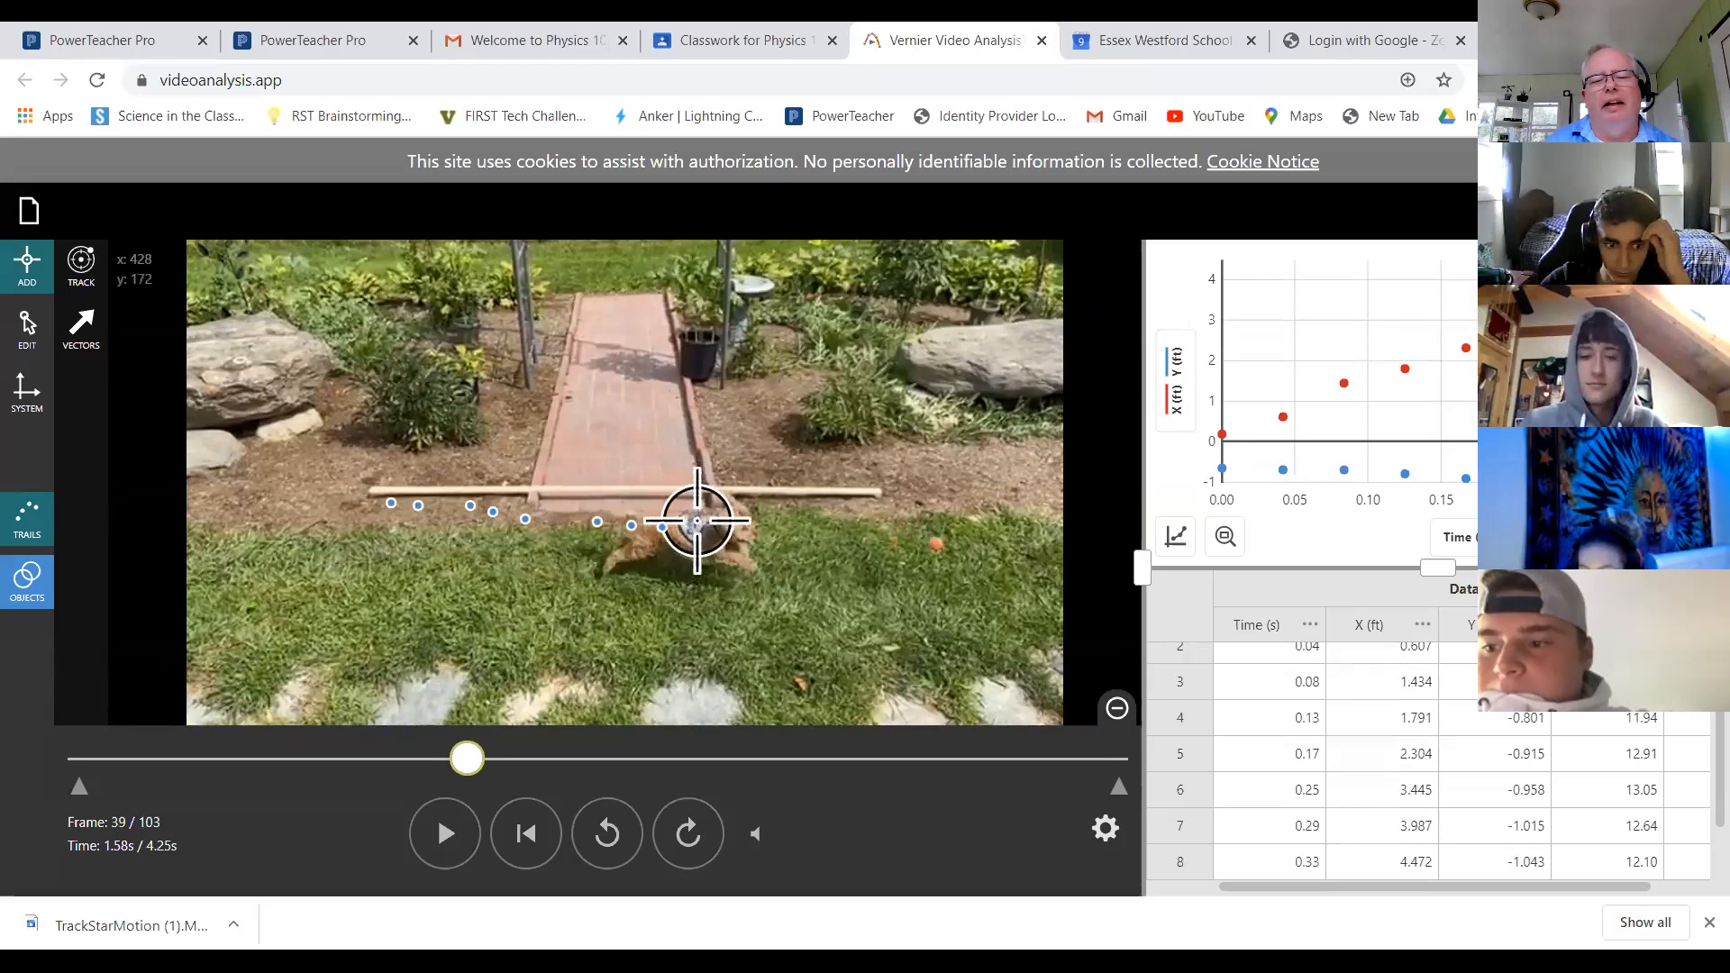
pyautogui.click(697, 521)
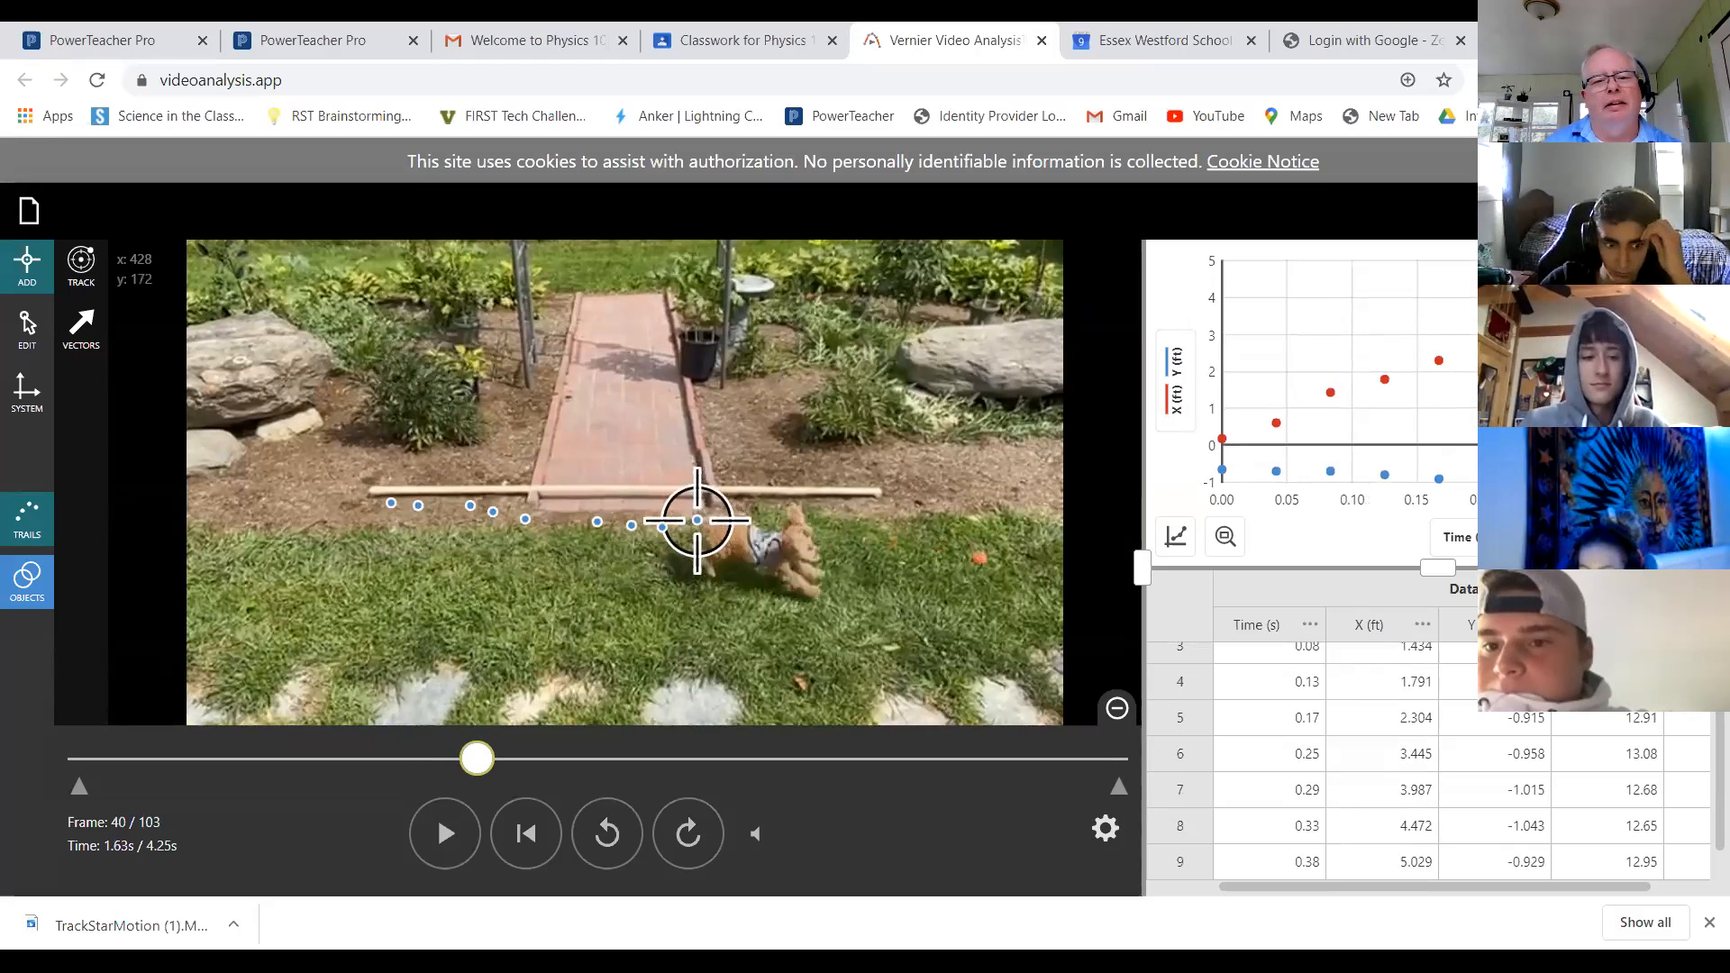
pyautogui.click(766, 533)
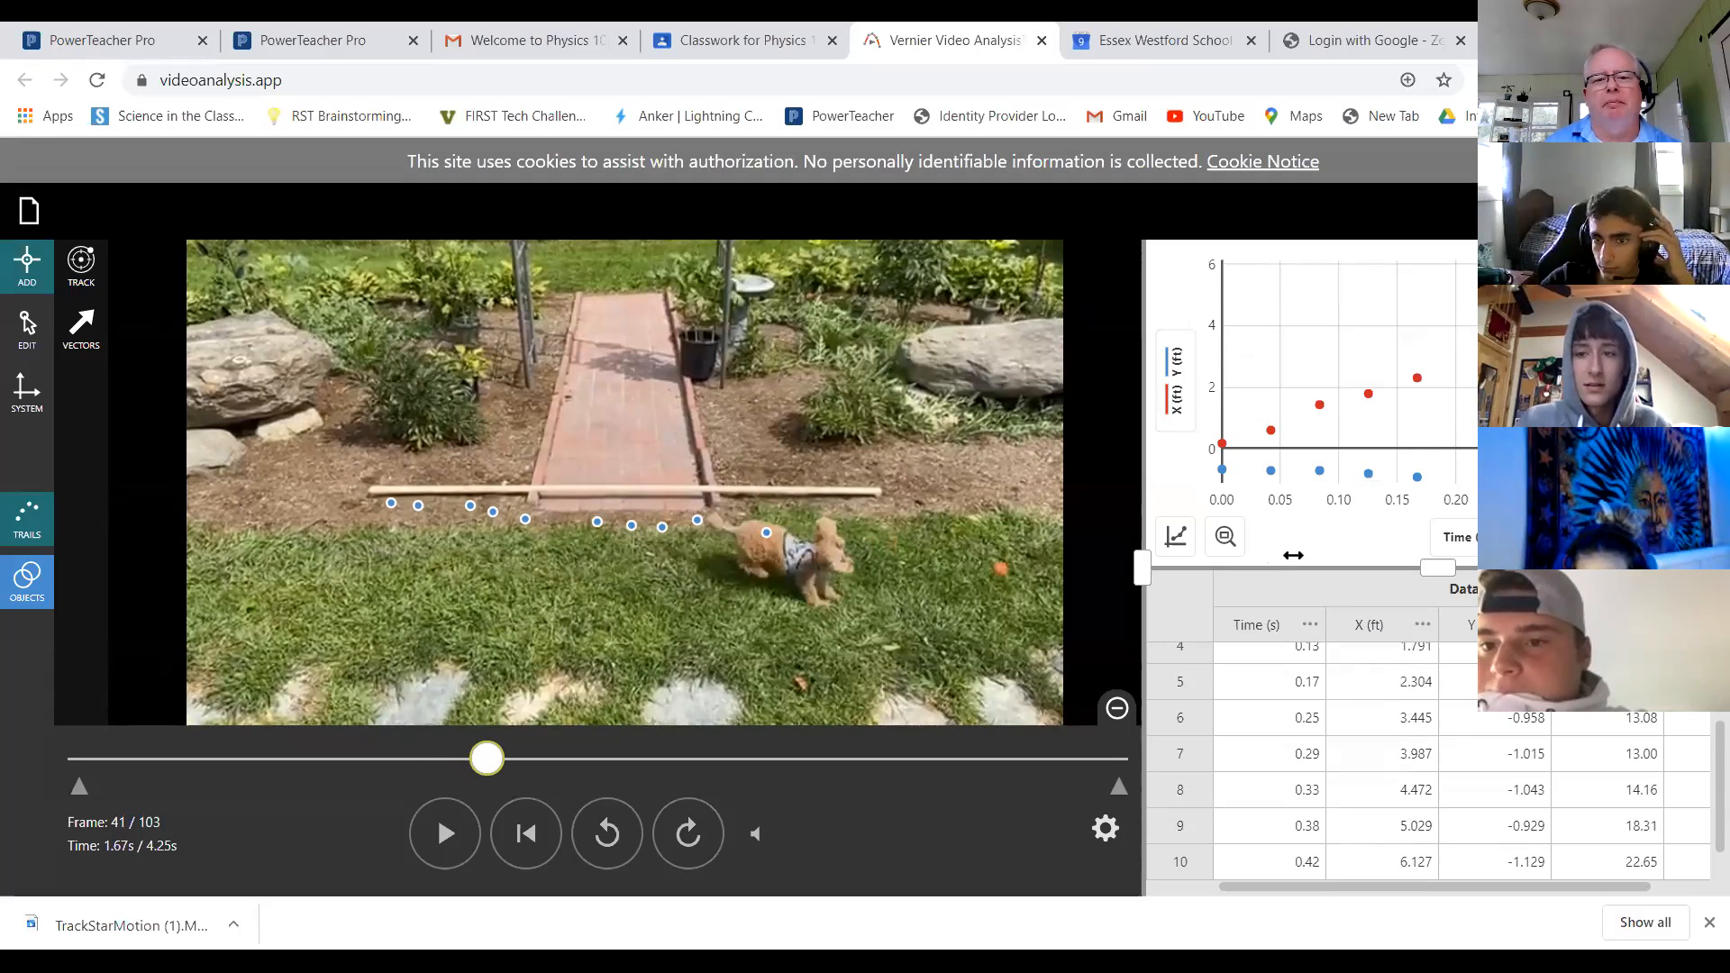
pyautogui.click(802, 543)
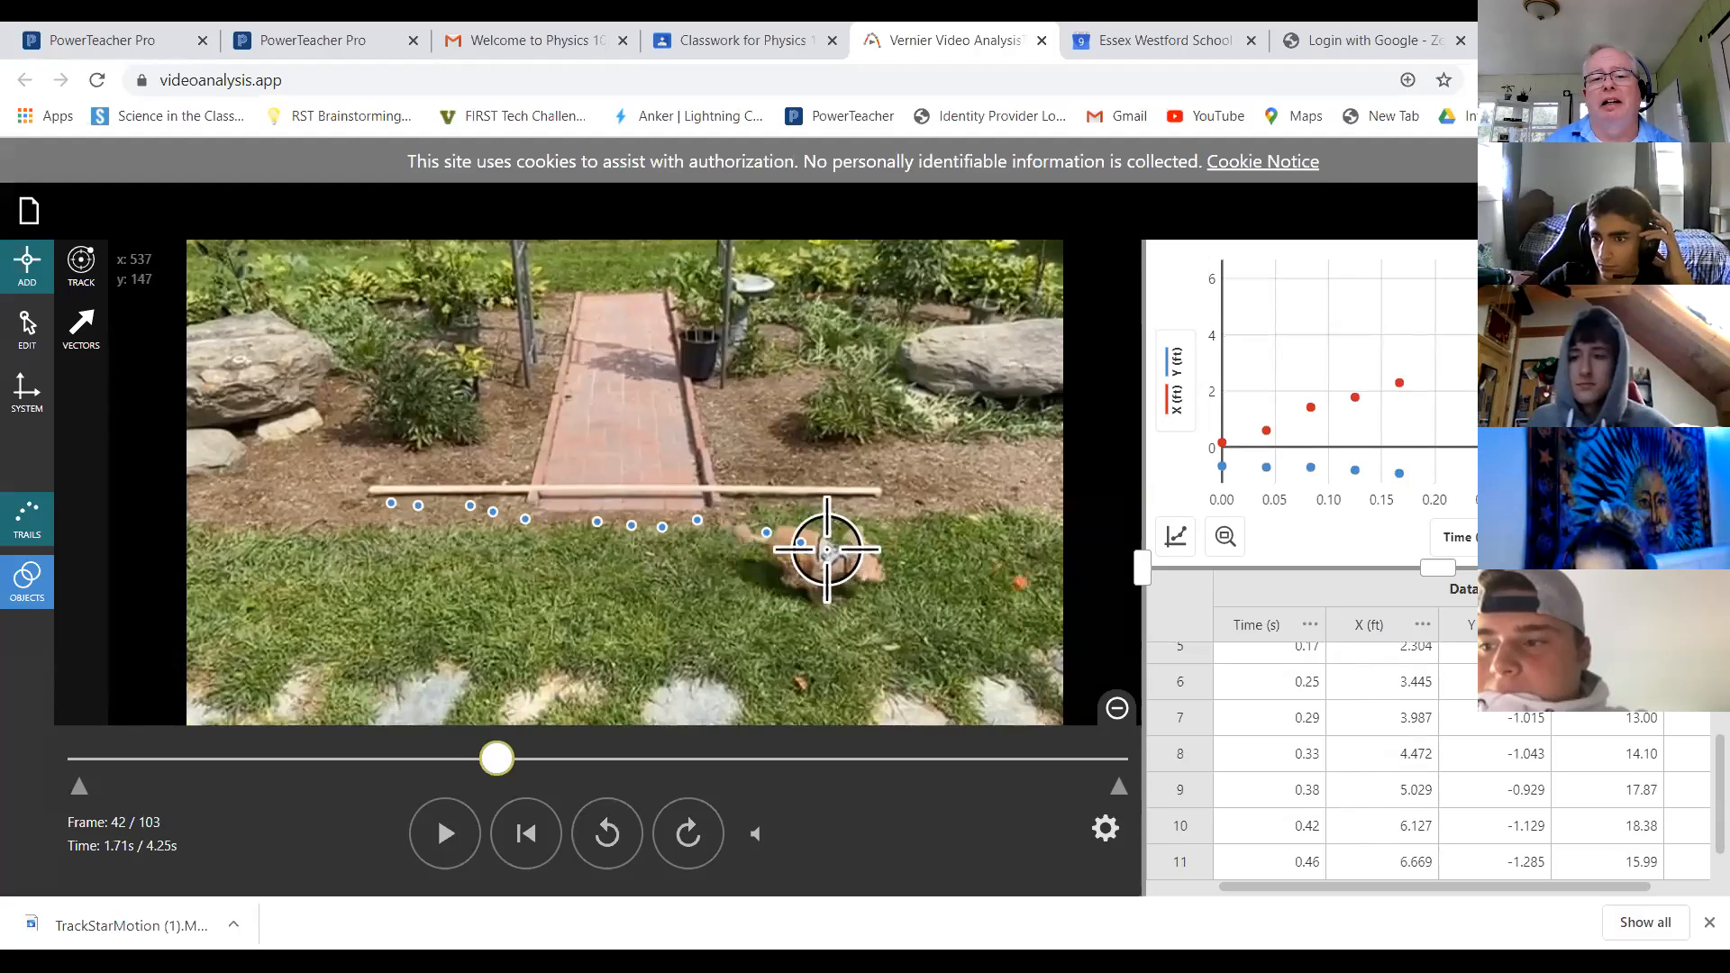
pyautogui.click(828, 548)
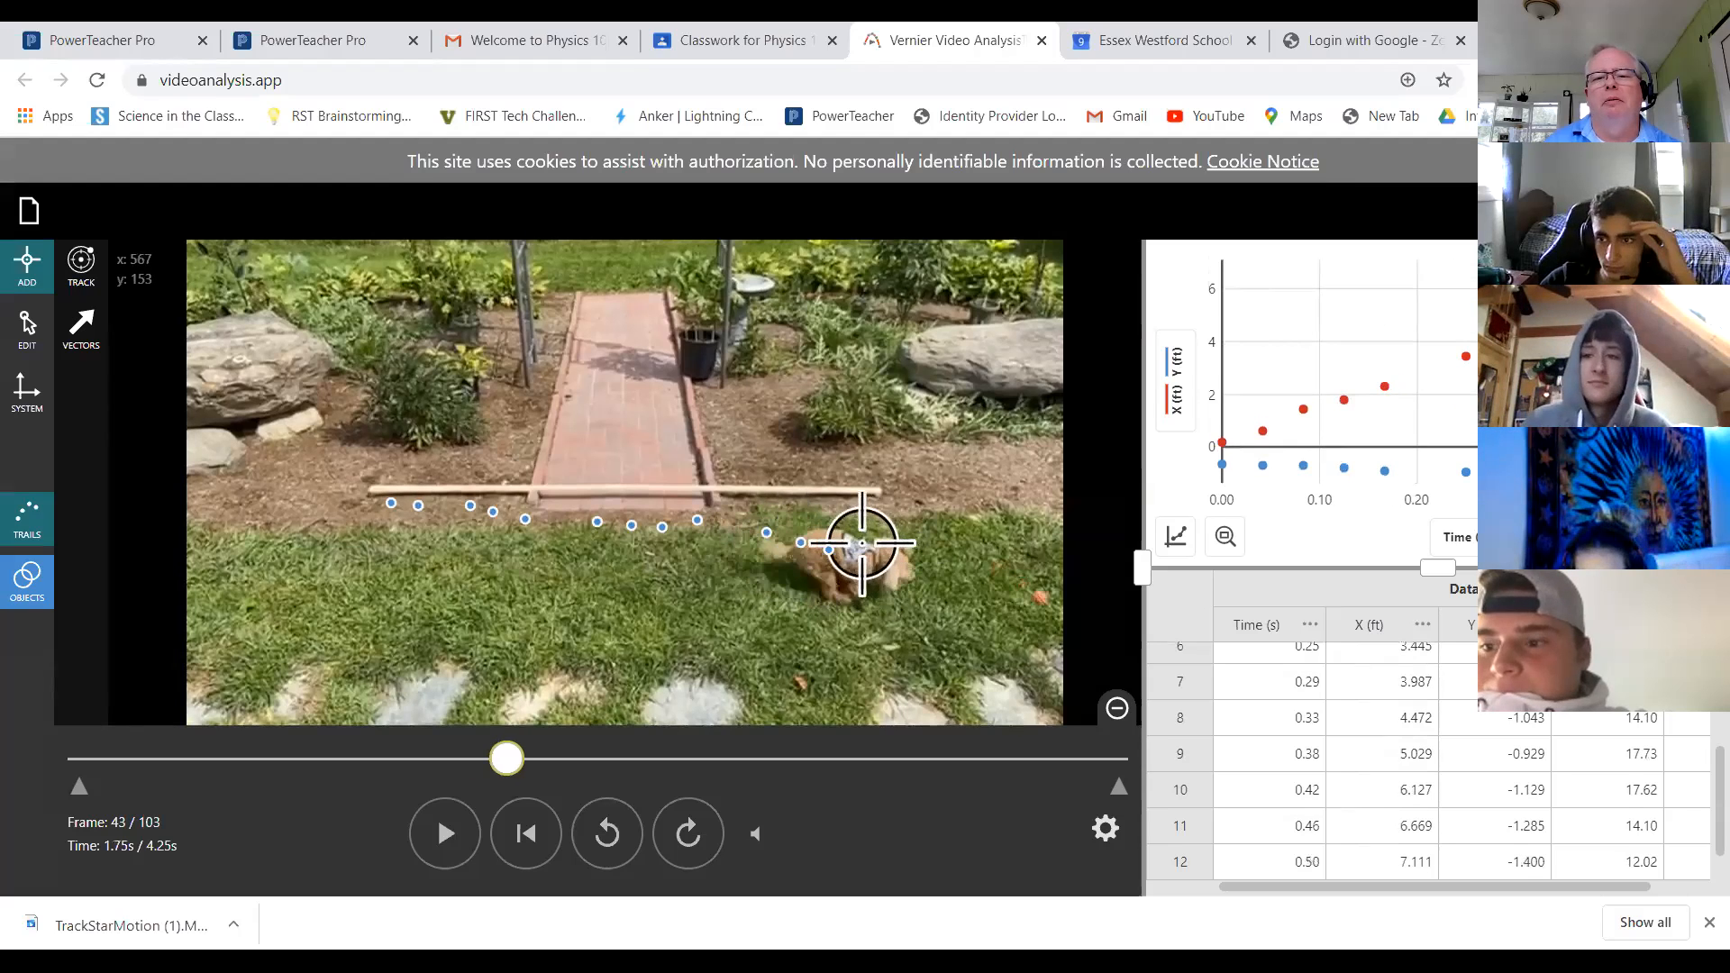
pyautogui.click(864, 547)
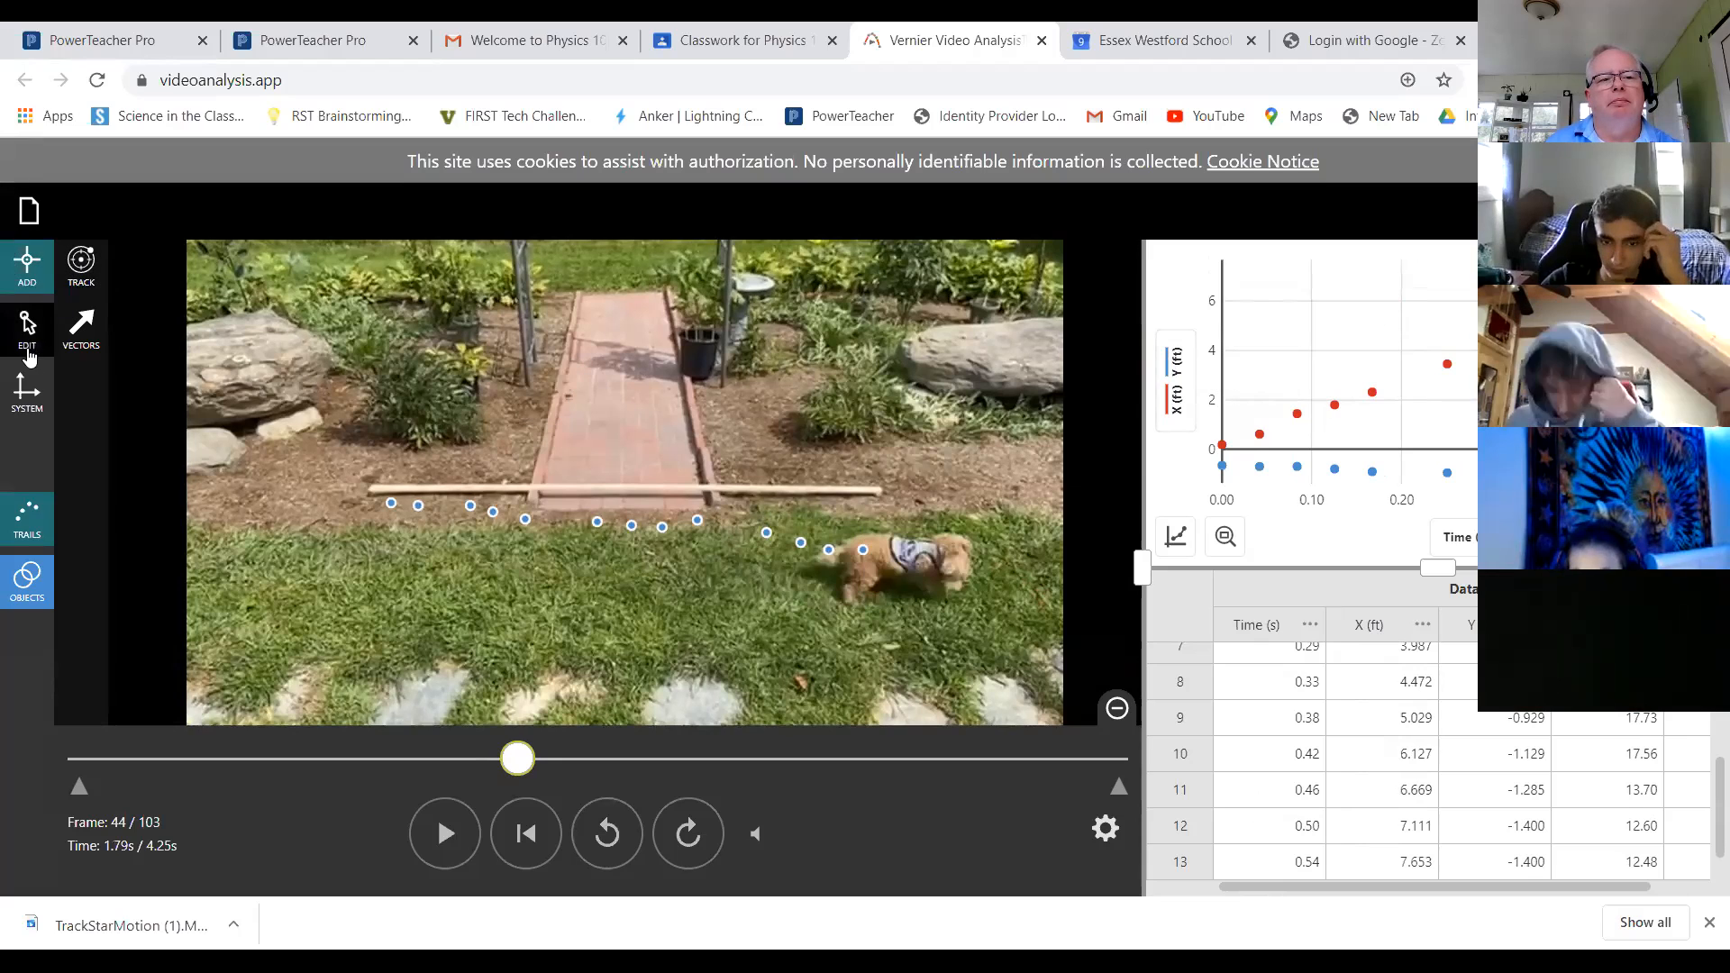
# Display the coordinate system over the video and hide Y (ft) from the graph, leaving only X (ft) plotted.
pyautogui.click(25, 388)
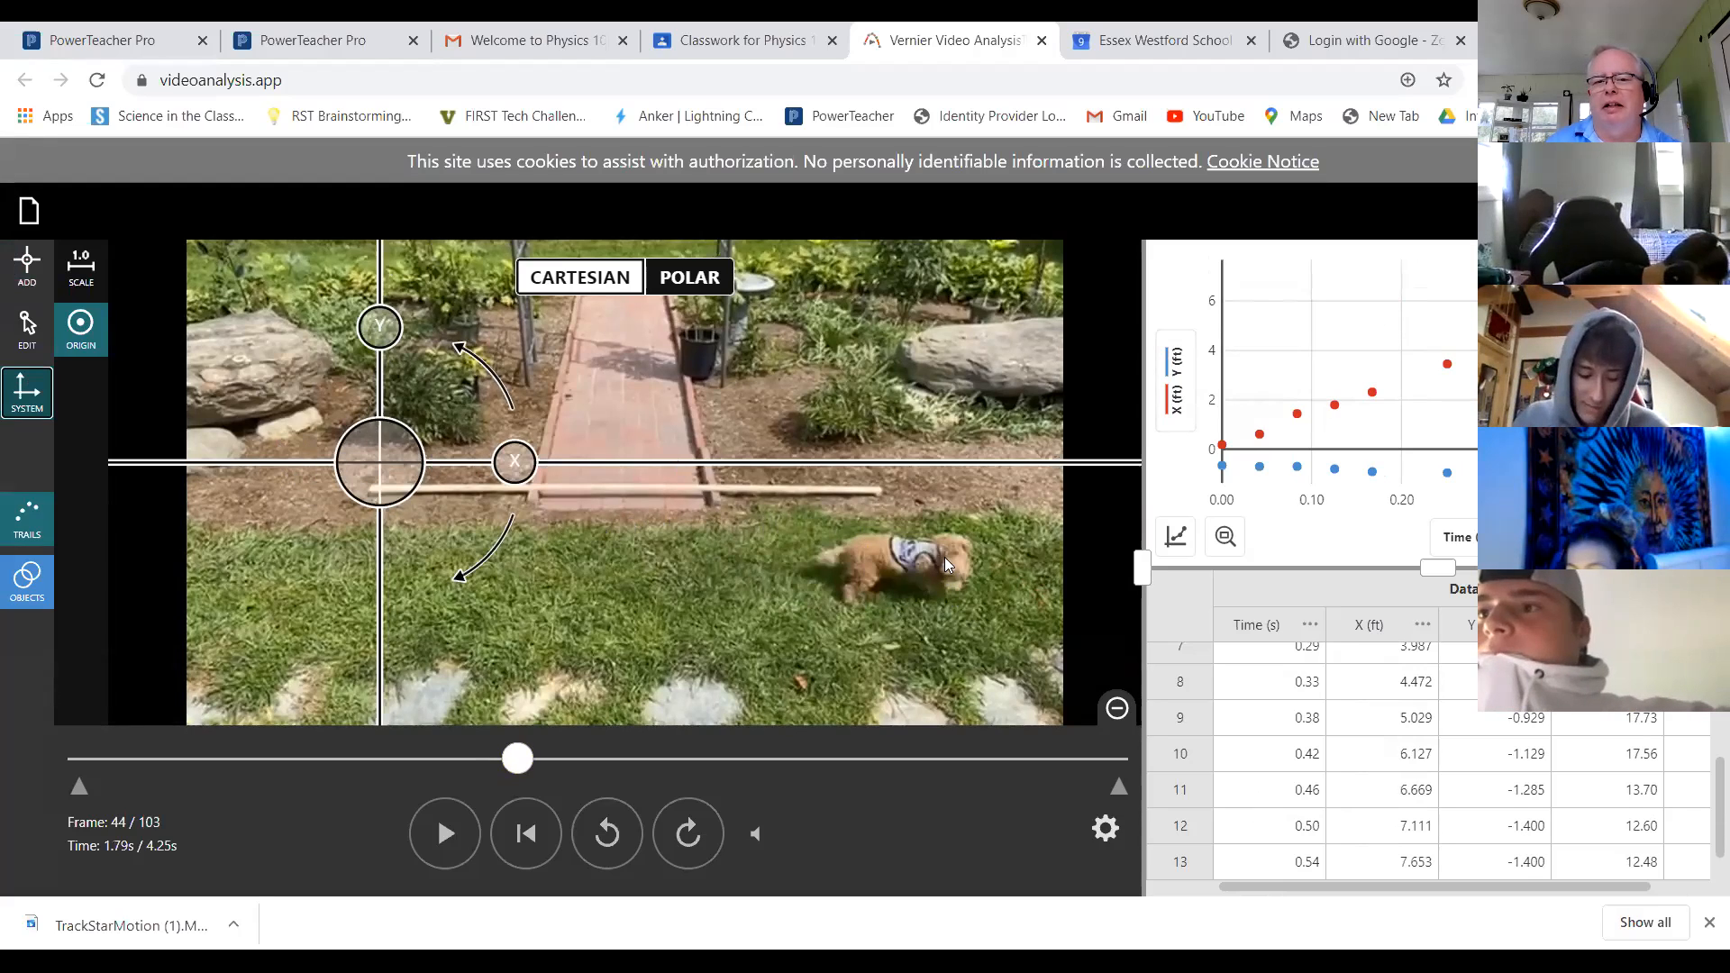
pyautogui.click(1176, 374)
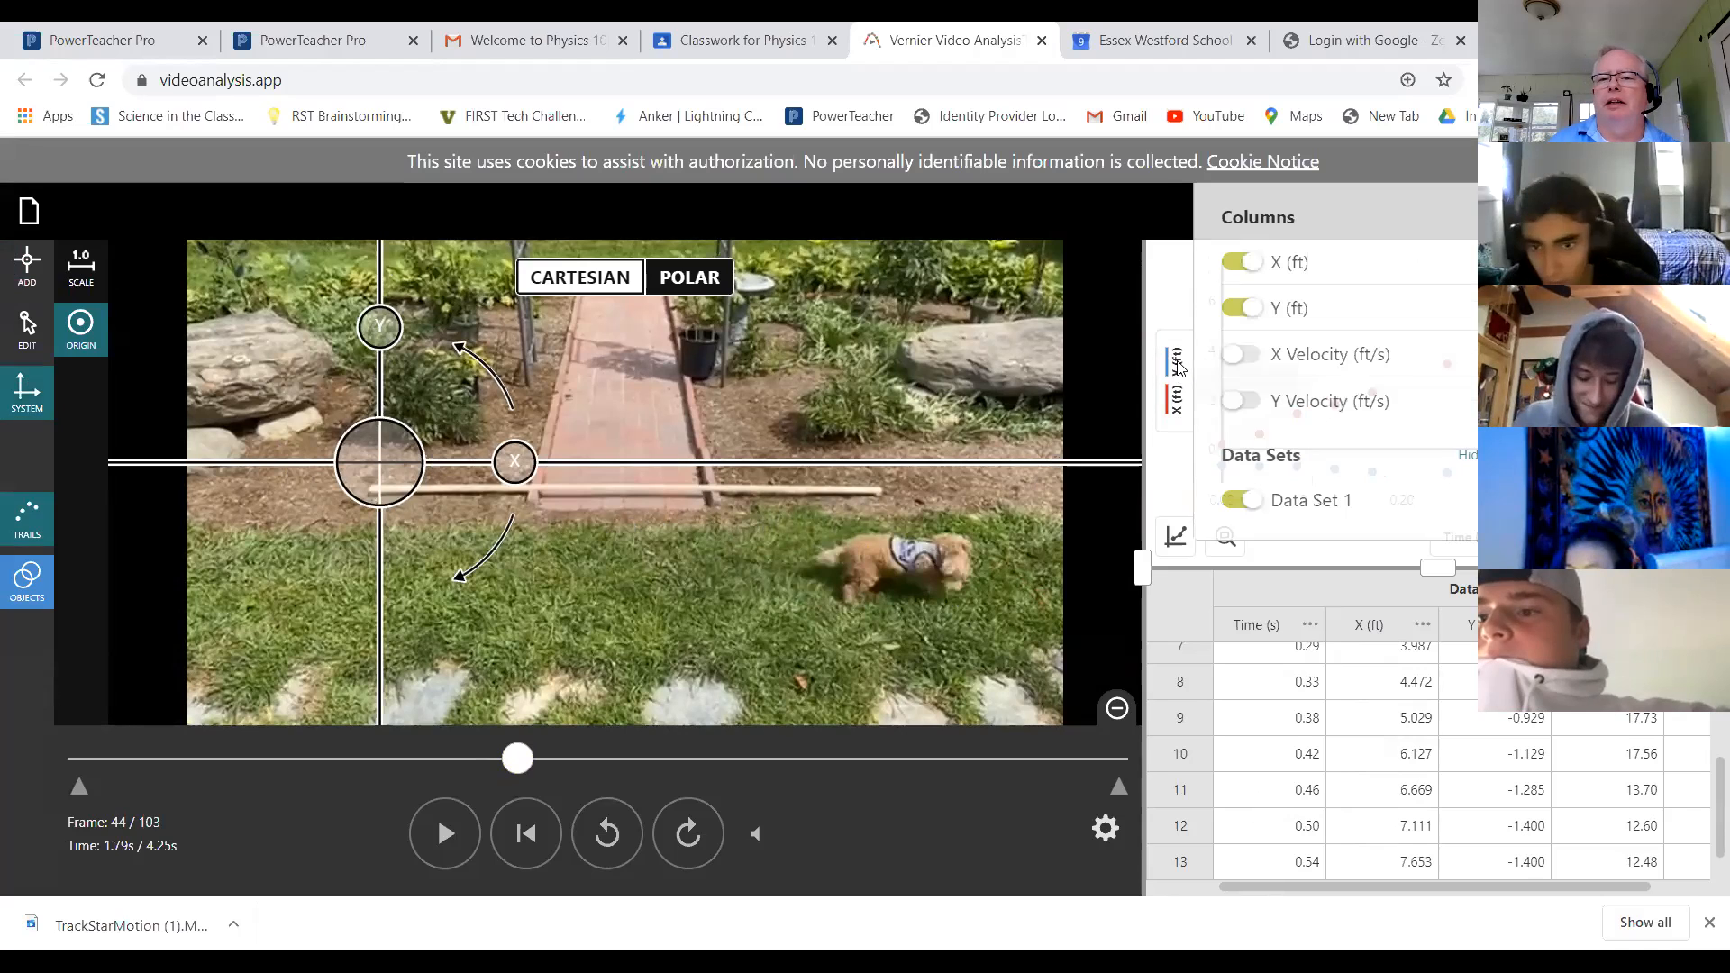
pyautogui.click(1233, 309)
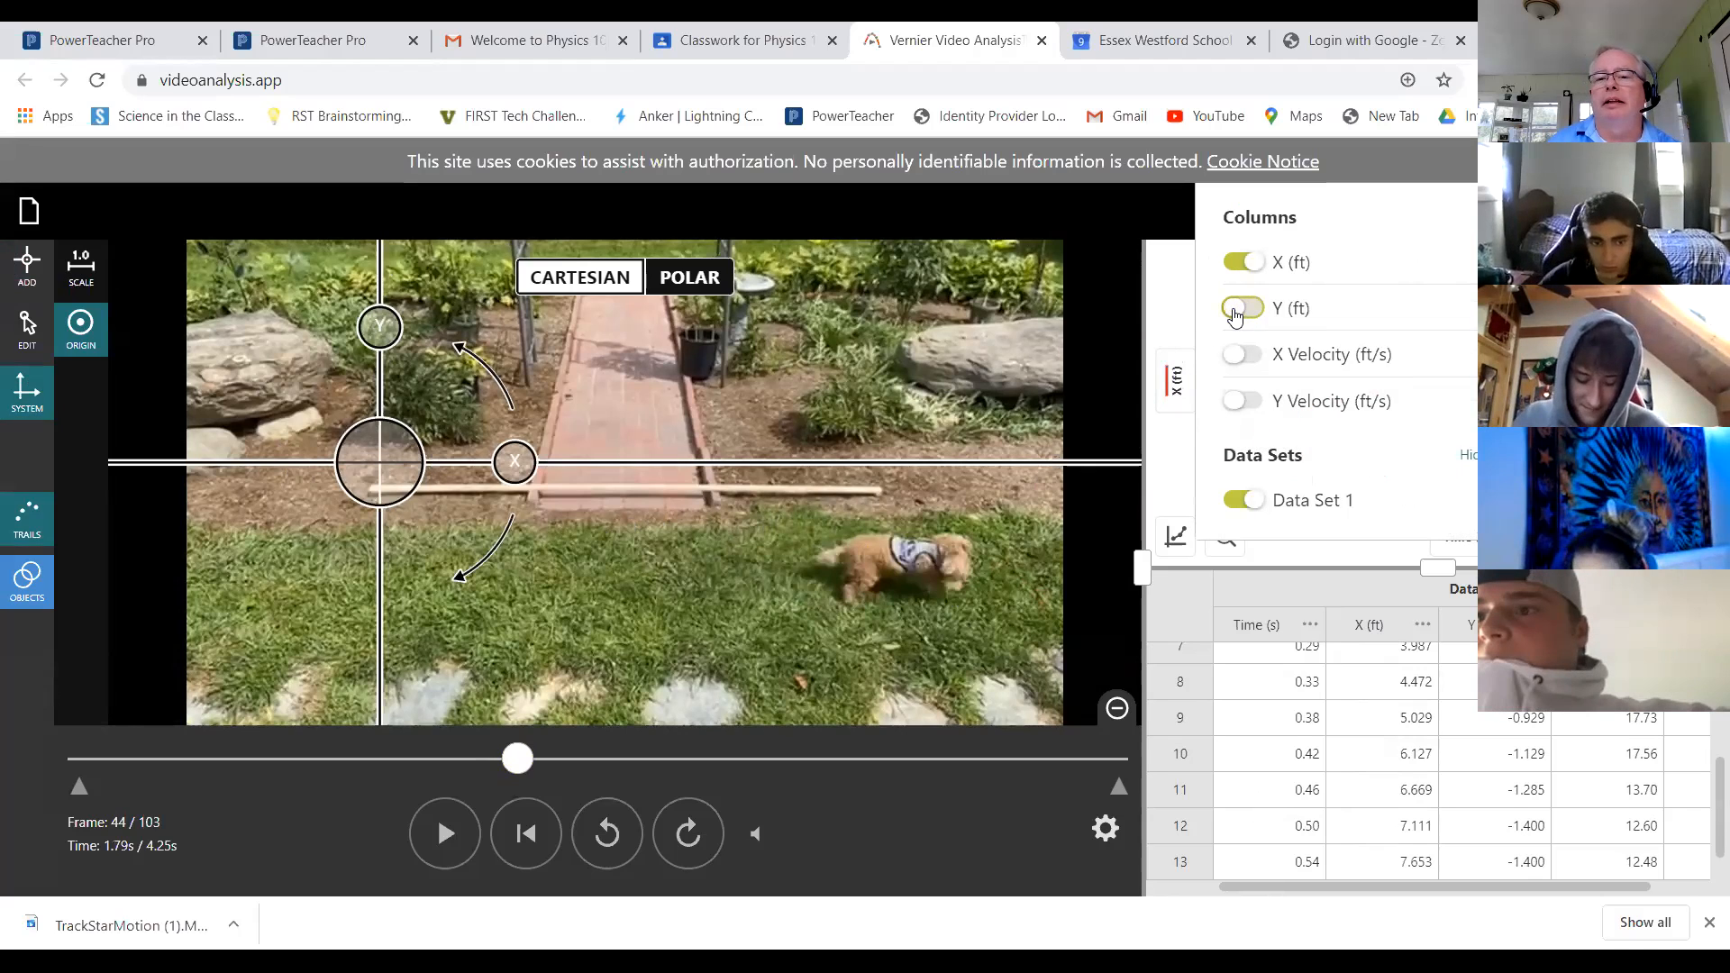
pyautogui.click(1087, 415)
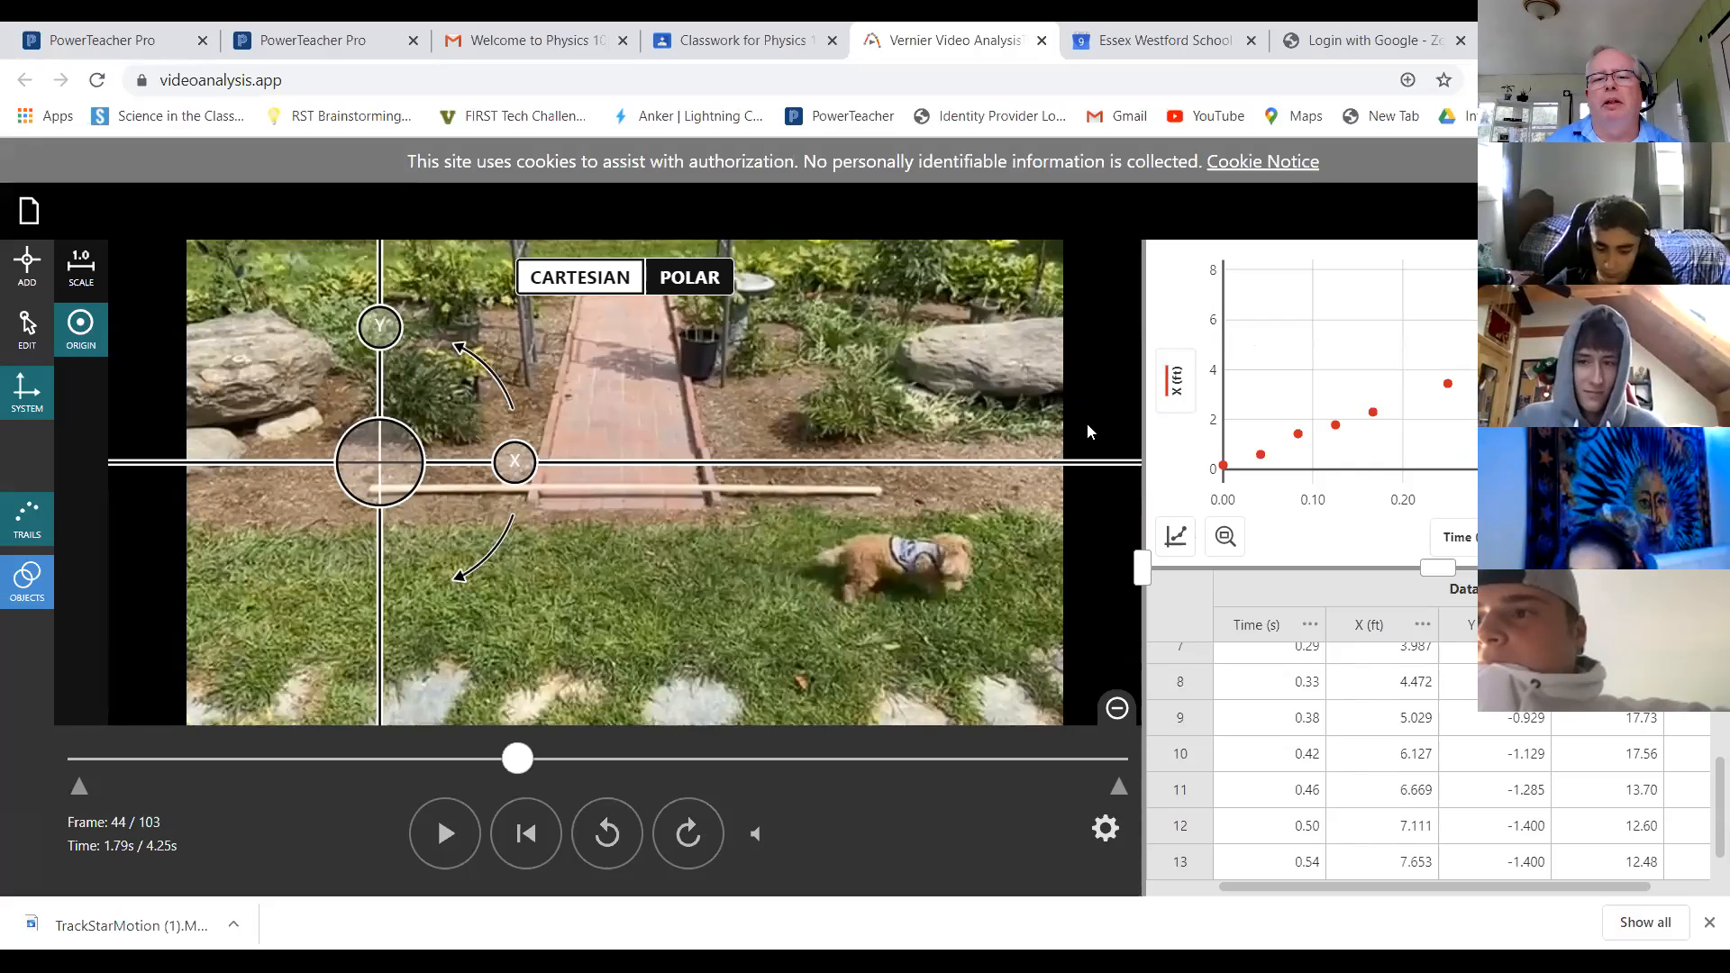